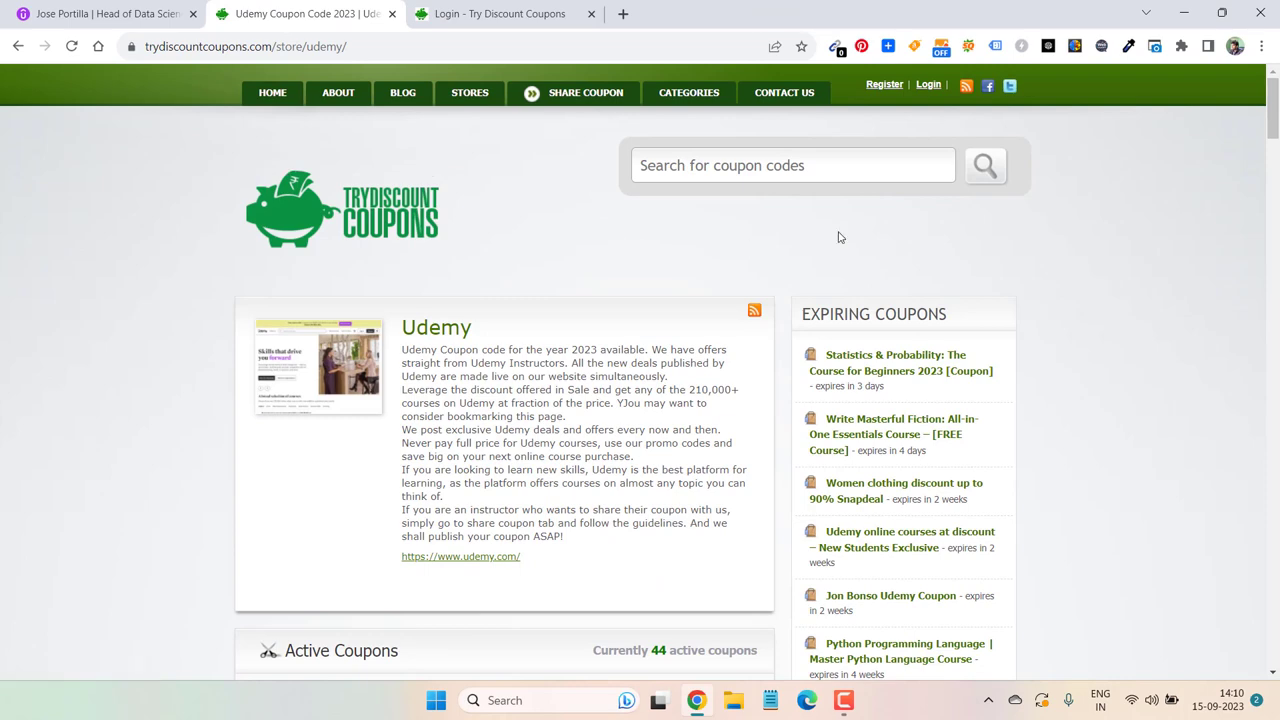
Open the TryDiscountCoupons Share a Coupon page
mouse_move(1273, 120)
mouse_down()
mouse_move(1273, 470)
mouse_move(1211, 189)
mouse_up()
scroll(809, 423, up, 5)
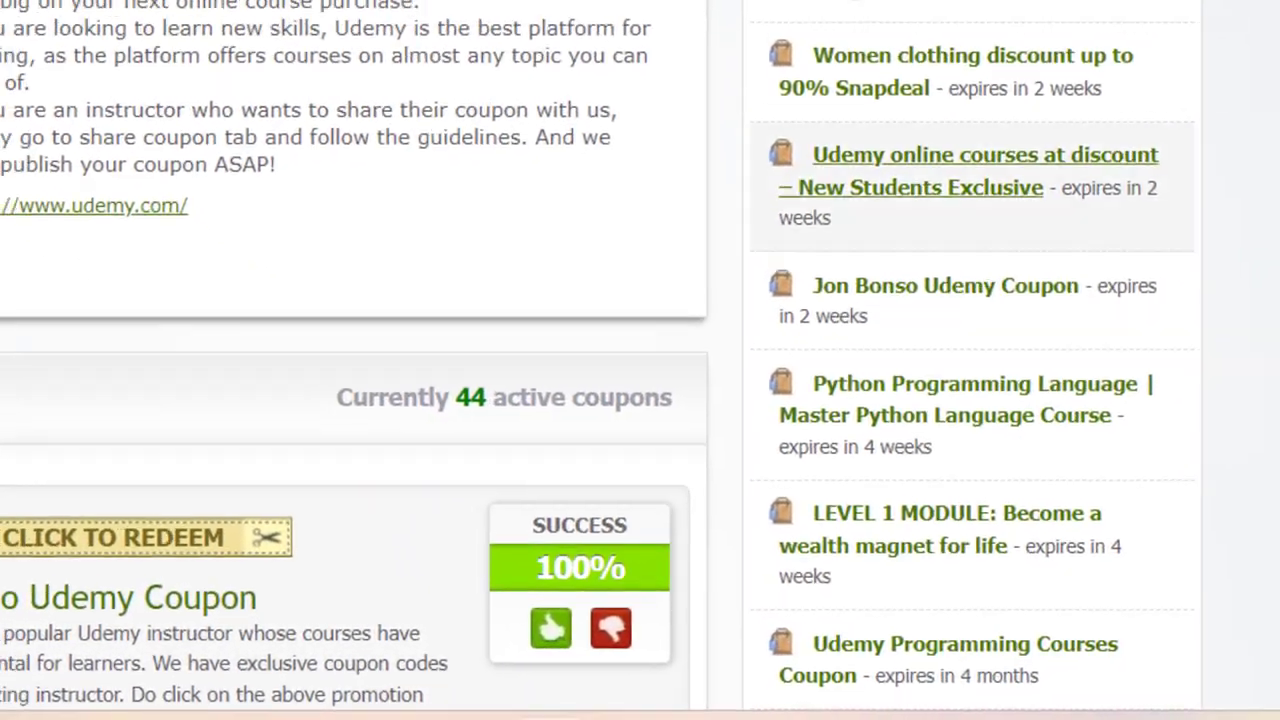
drag(1273, 120, 1274, 371)
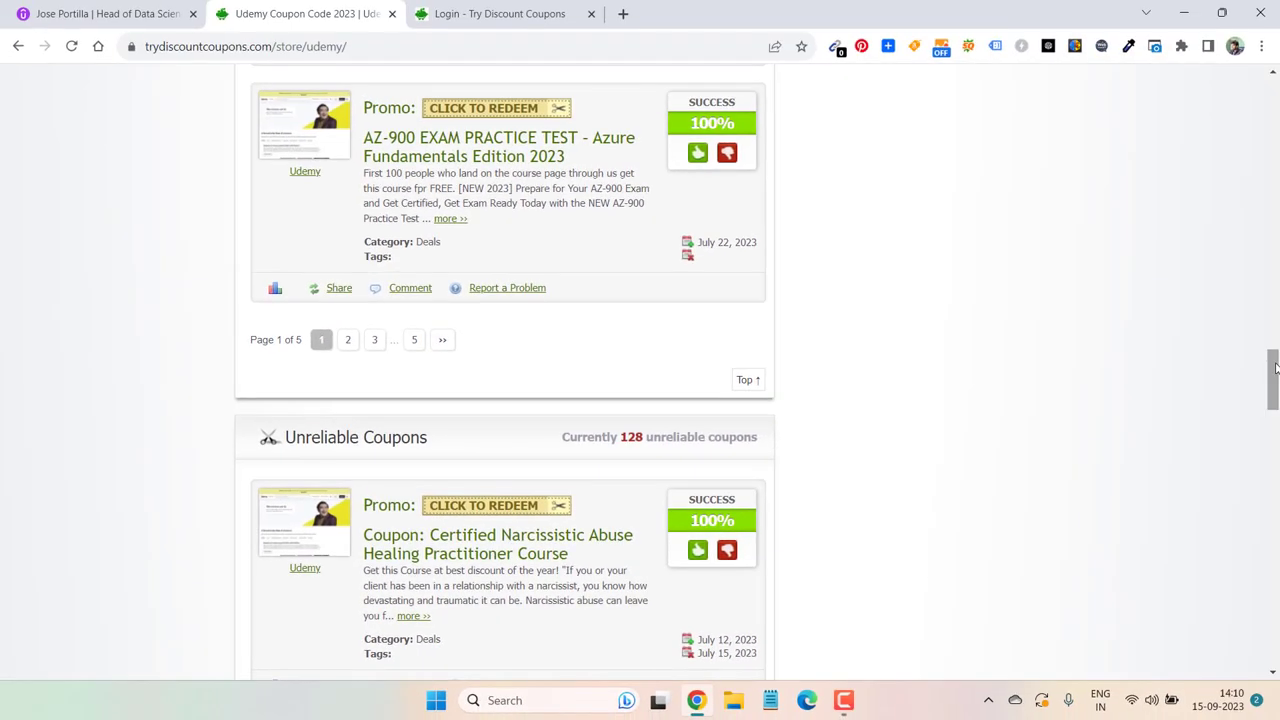
drag(1275, 368, 1275, 96)
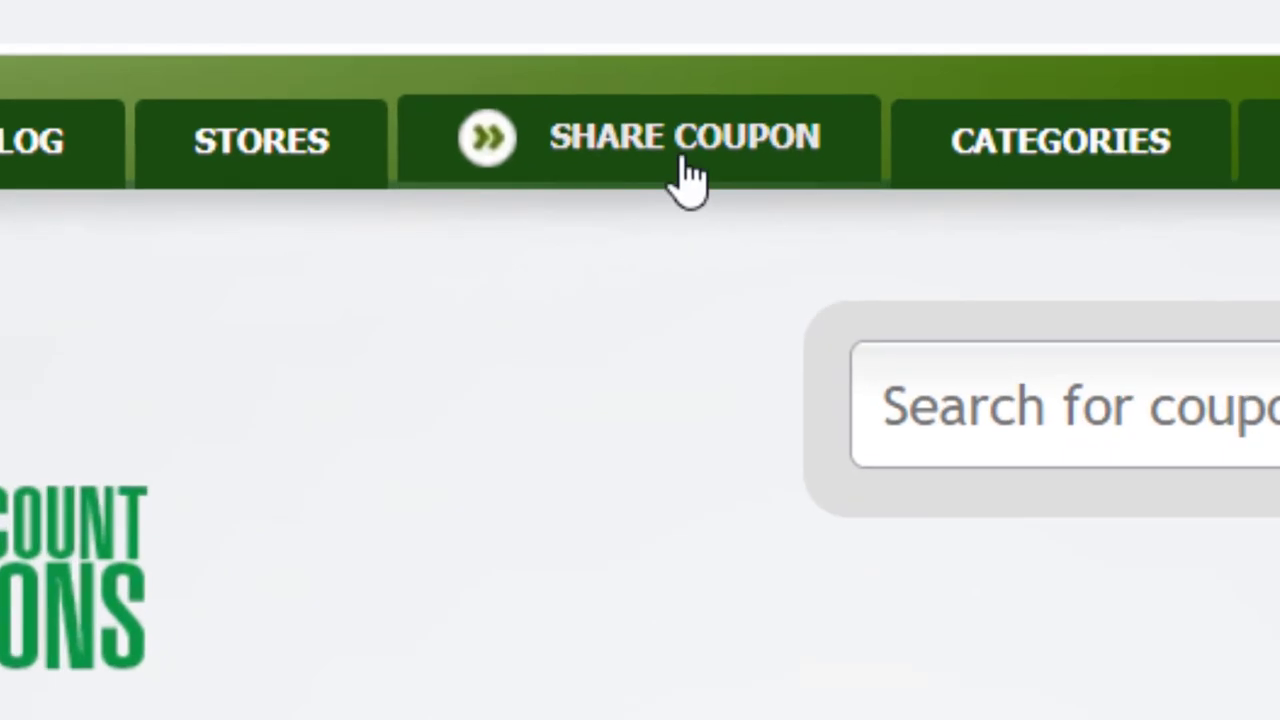
click(690, 178)
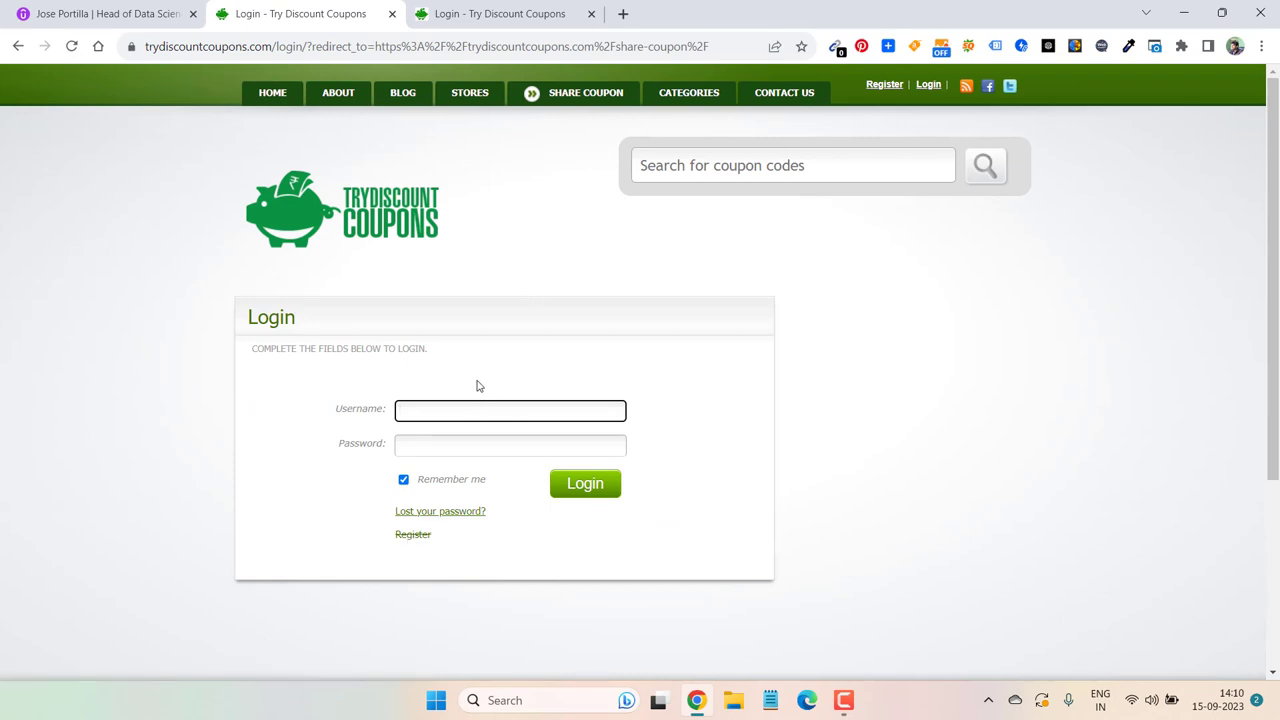
Close the duplicate login tab and log in with the saved username and password
click(591, 14)
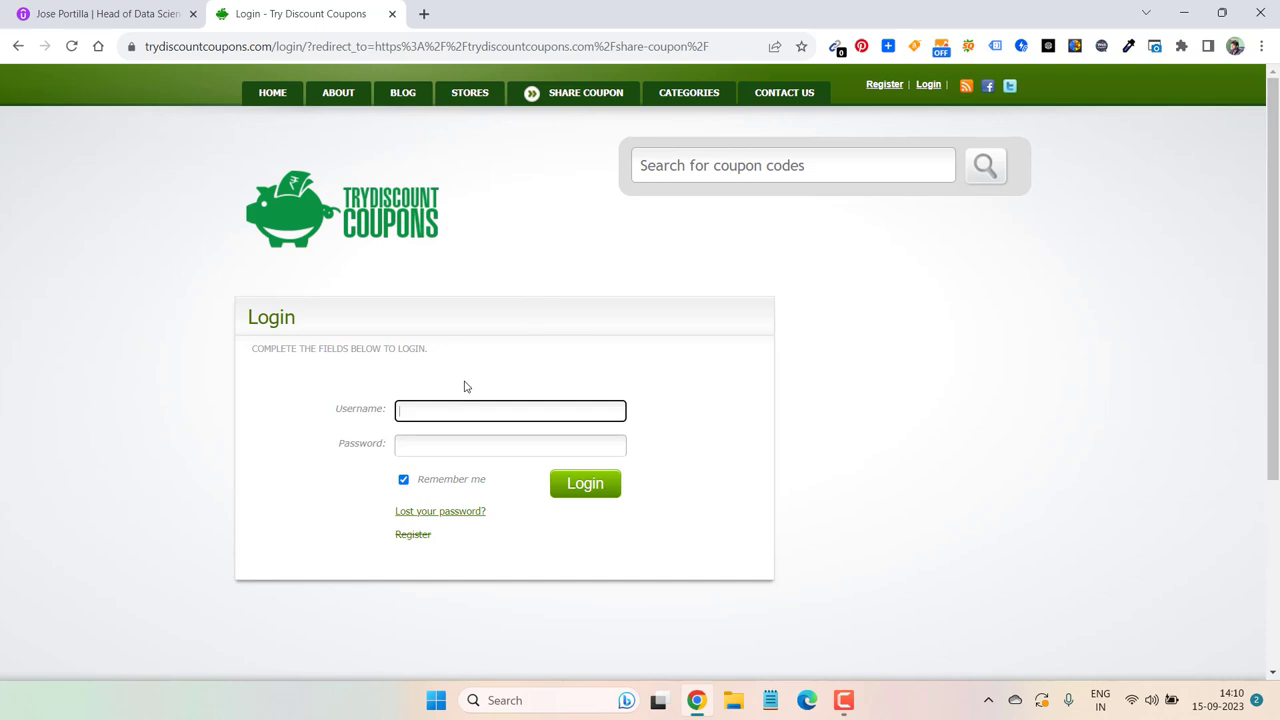
click(452, 408)
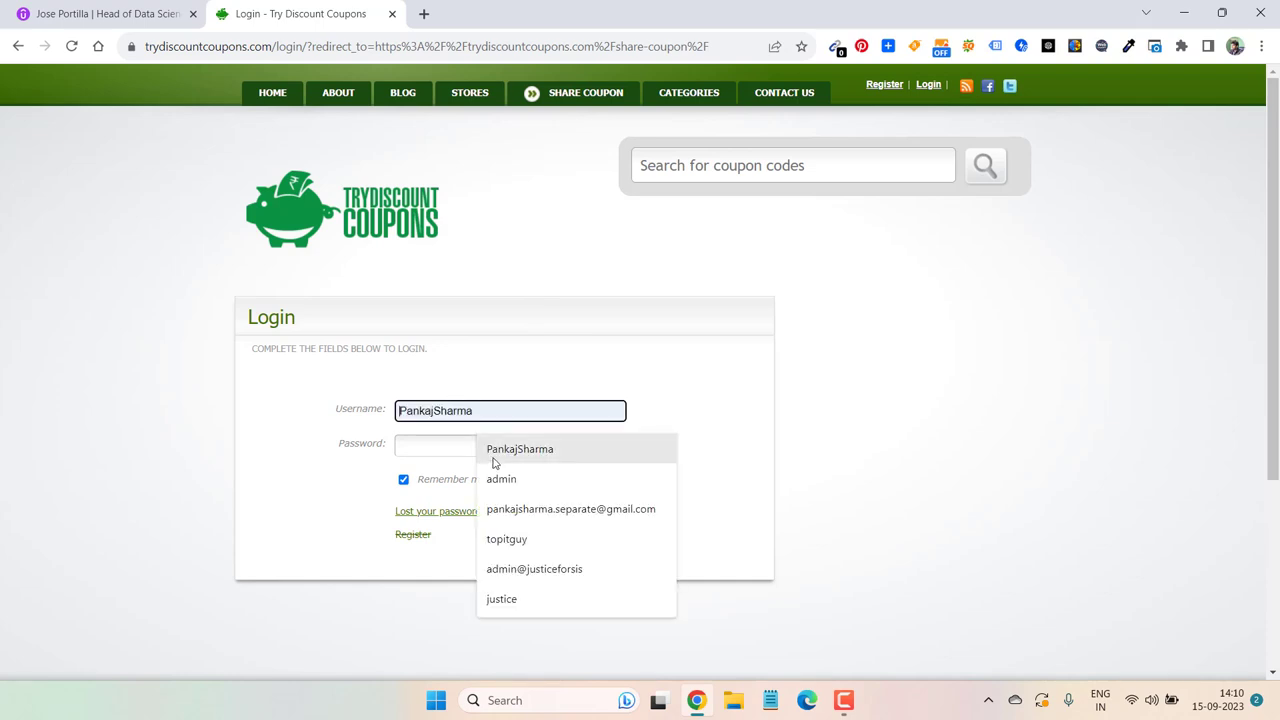
click(496, 546)
click(468, 452)
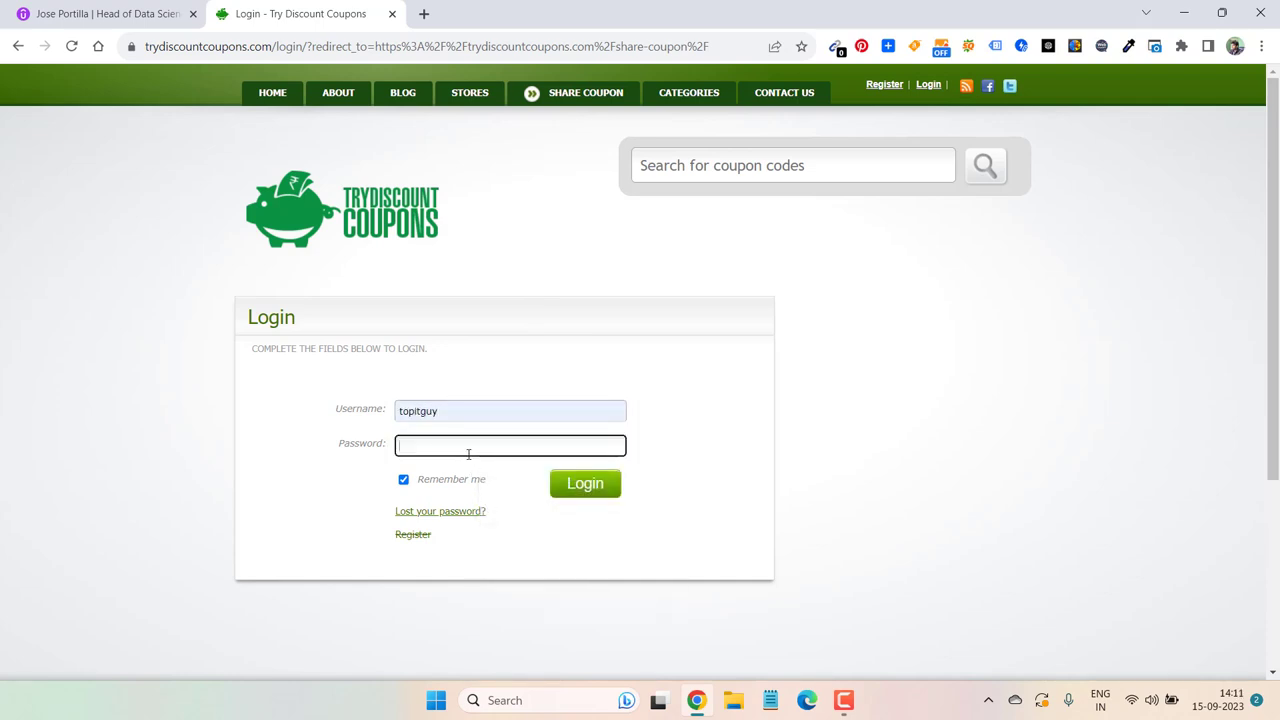
text(to)
key(Return)
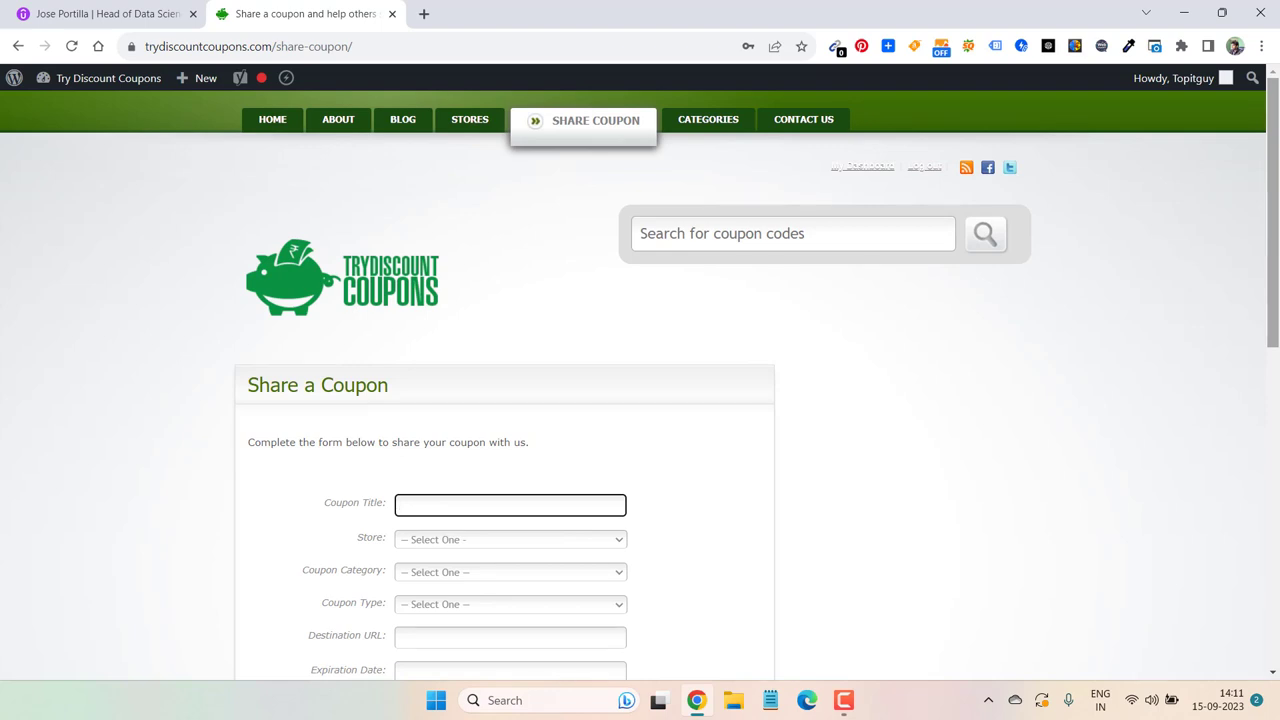
scroll(640, 400, down, 2)
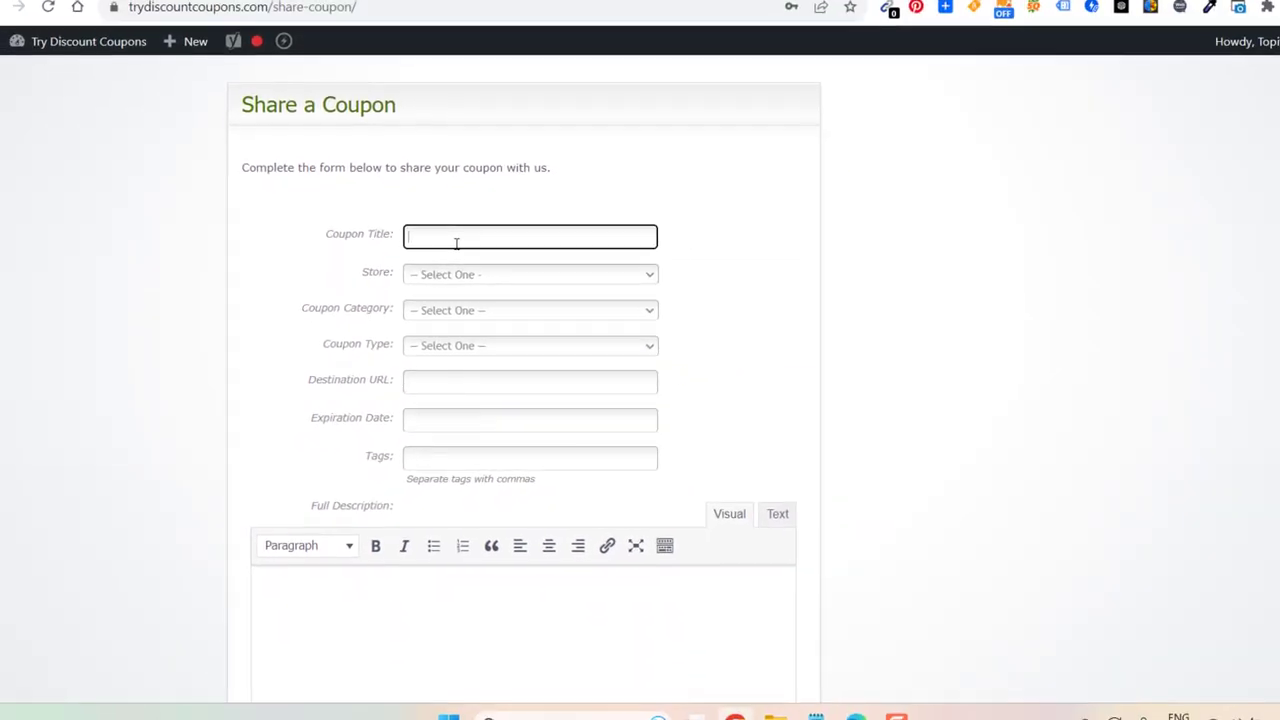
Copy the title of The Complete Python Bootcamp From Zero to Hero in Python from Udemy
click(456, 243)
click(48, 5)
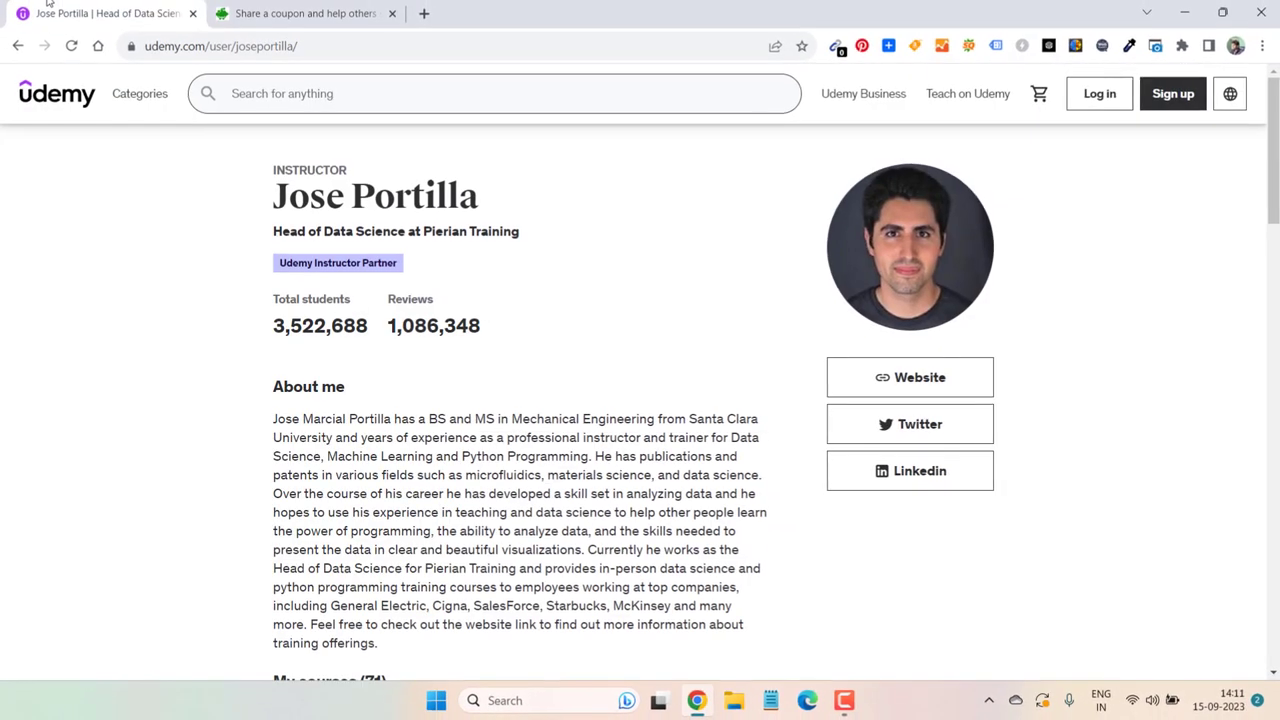
drag(1277, 145, 1277, 283)
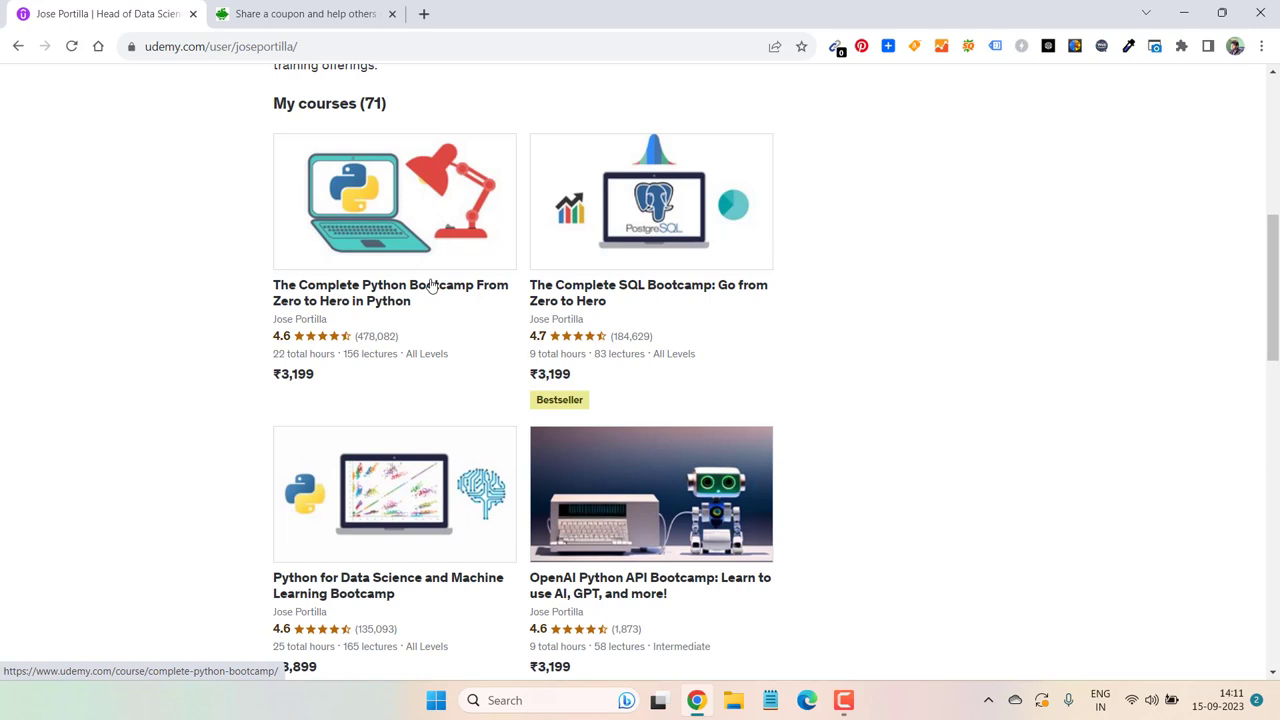
click(432, 286)
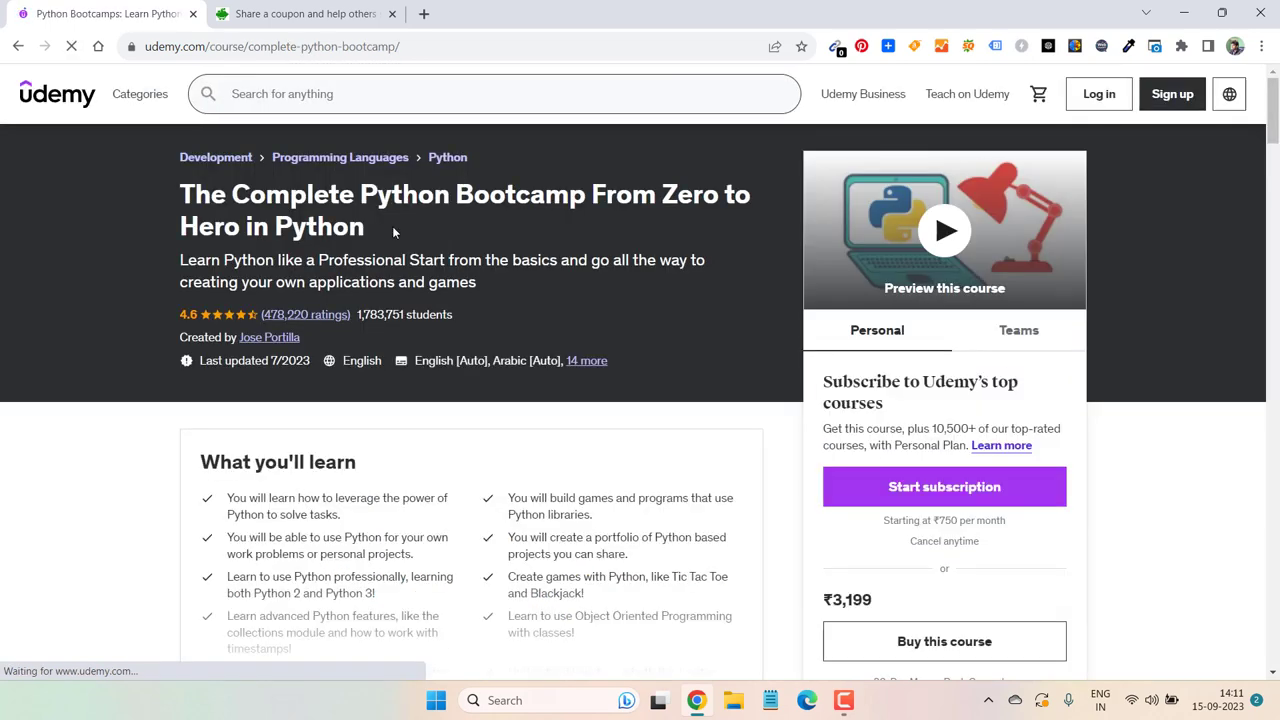
triple_click(392, 226)
right_click(392, 226)
click(415, 243)
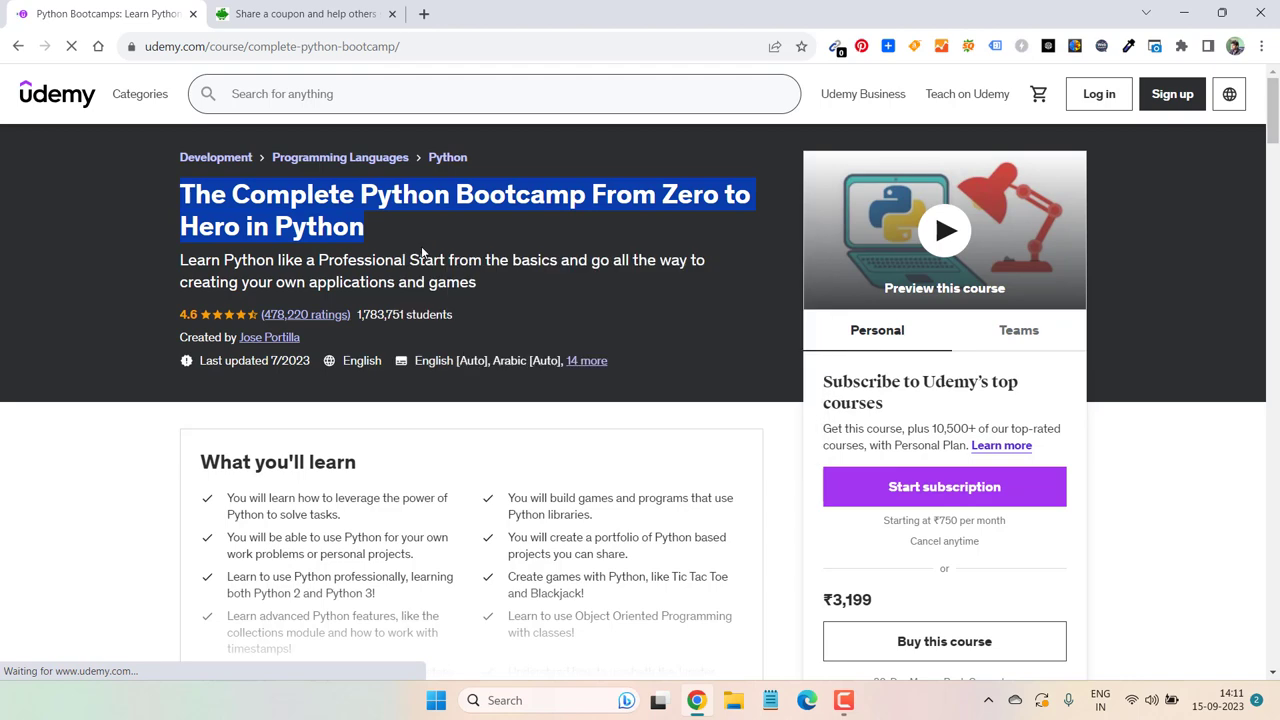
click(330, 6)
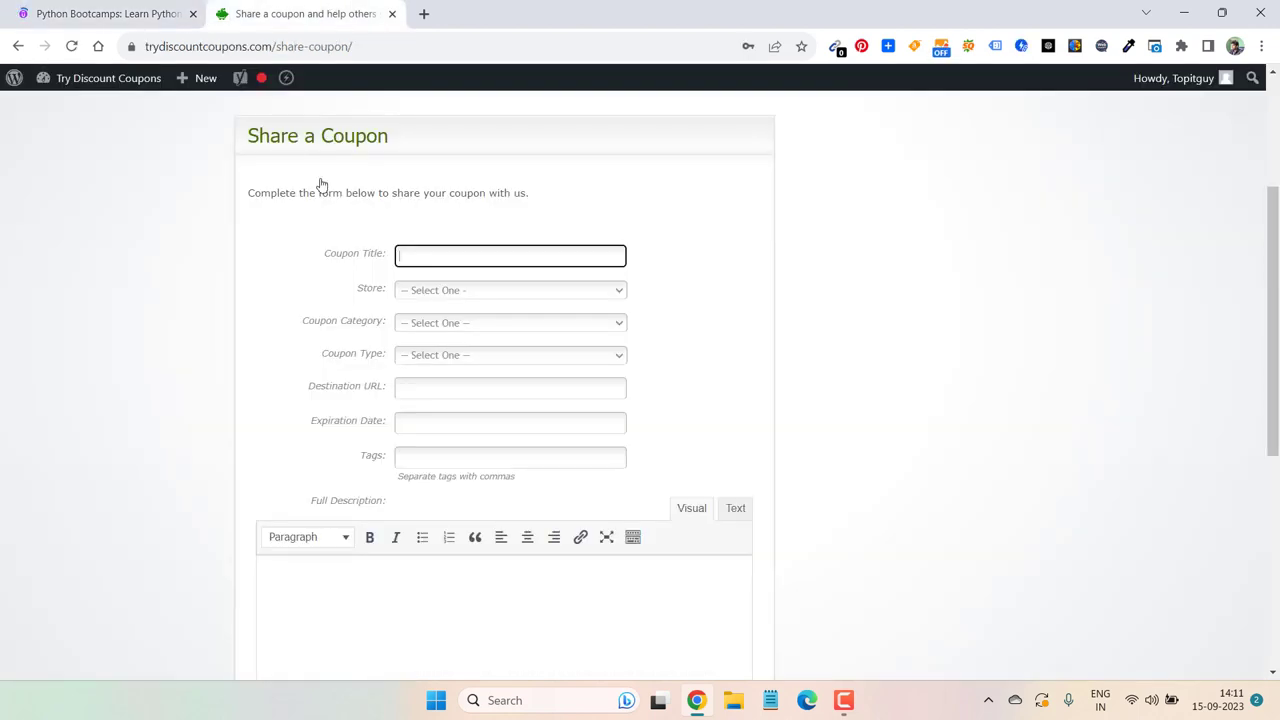
Enter the 75% off Python Bootcamp course name as the coupon title
click(440, 257)
text(75% Off on)
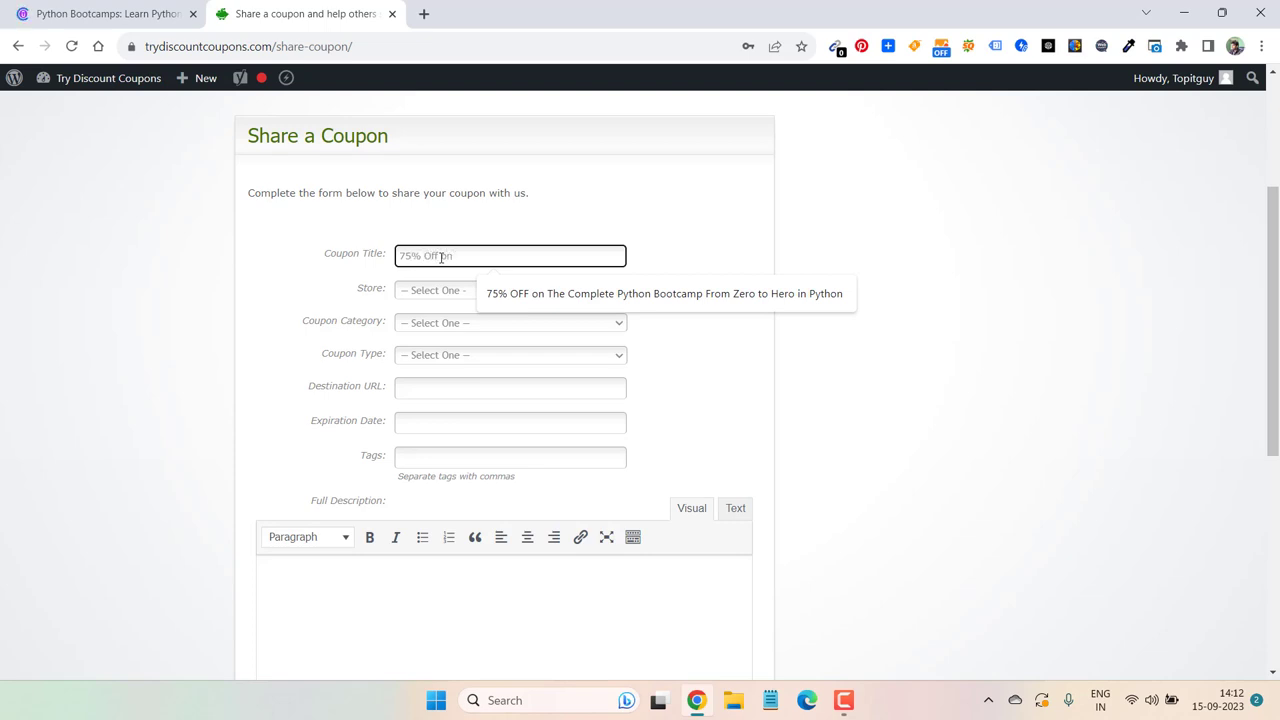
key(ctrl+v)
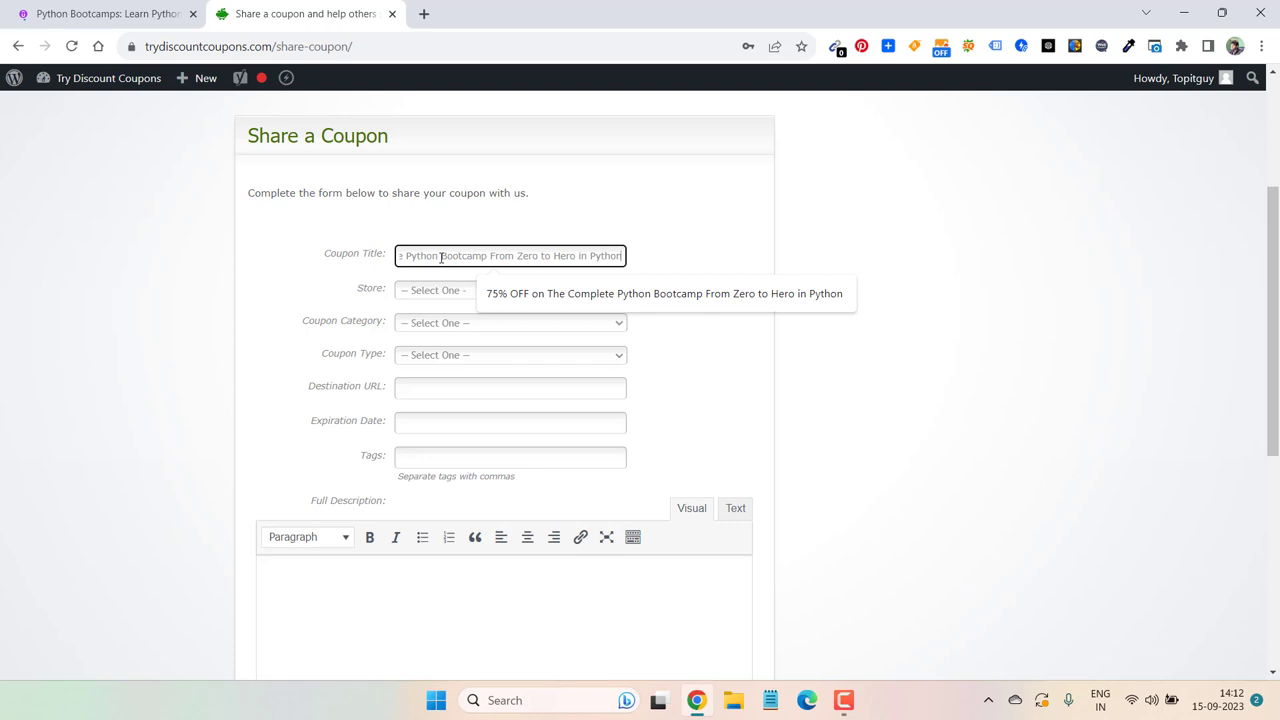
click(651, 257)
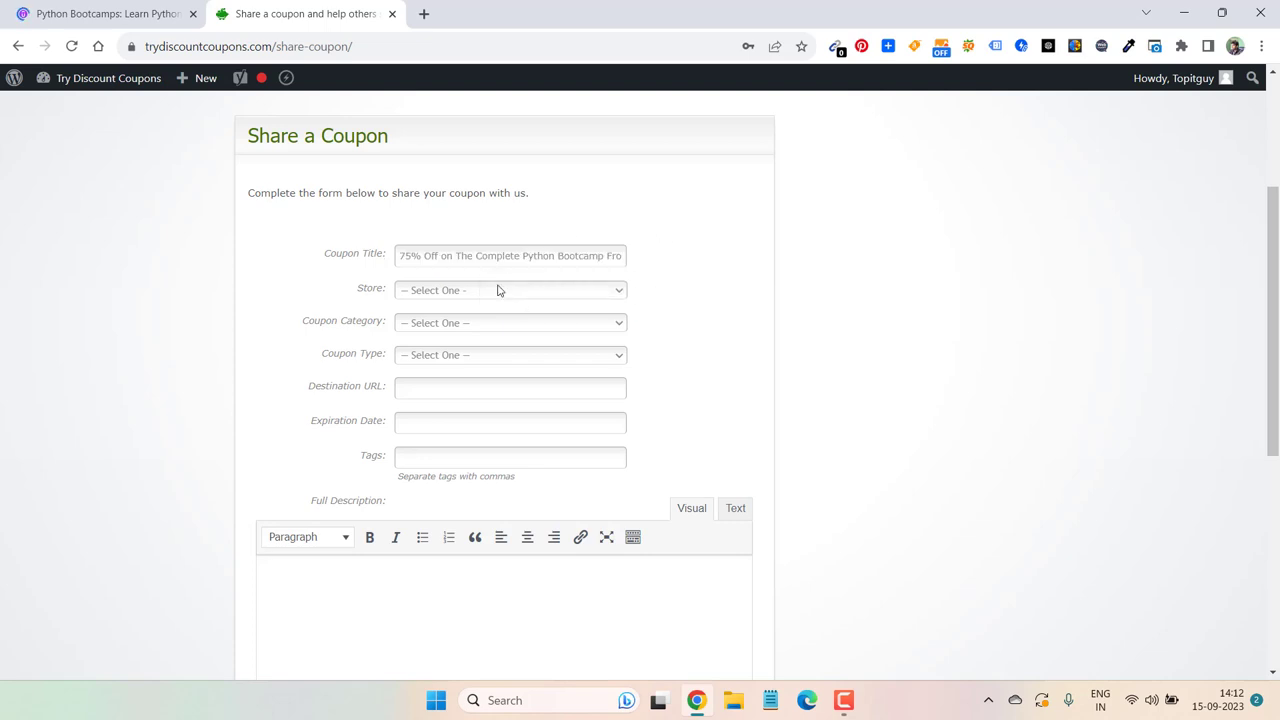
Set store to Udemy, category to Educational Courses and coupon type to Promotion
click(500, 290)
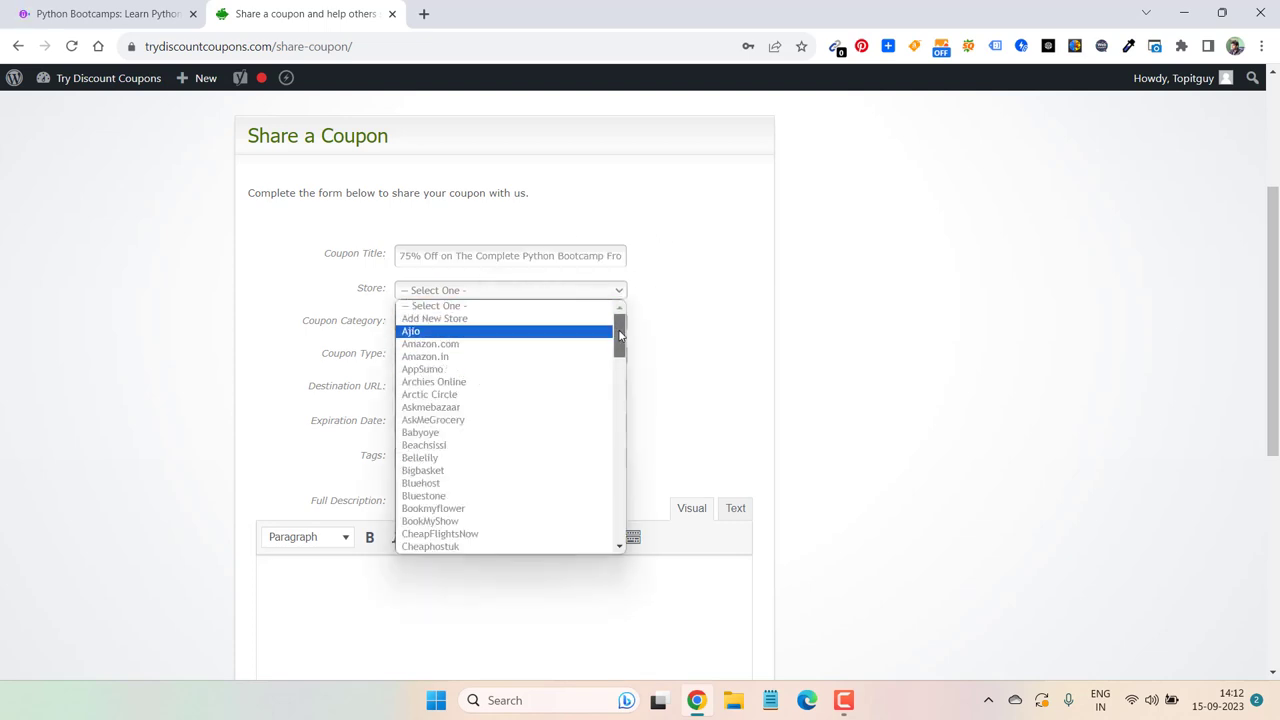
drag(619, 335, 616, 461)
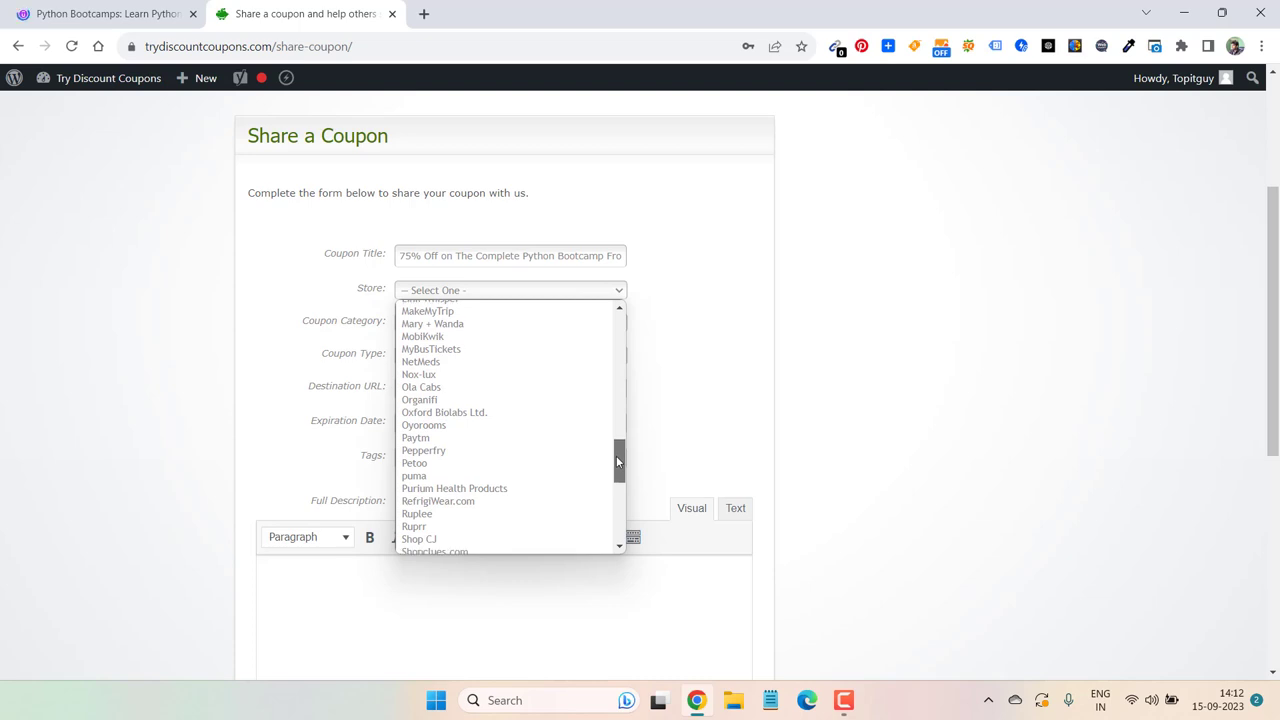
drag(617, 460, 629, 534)
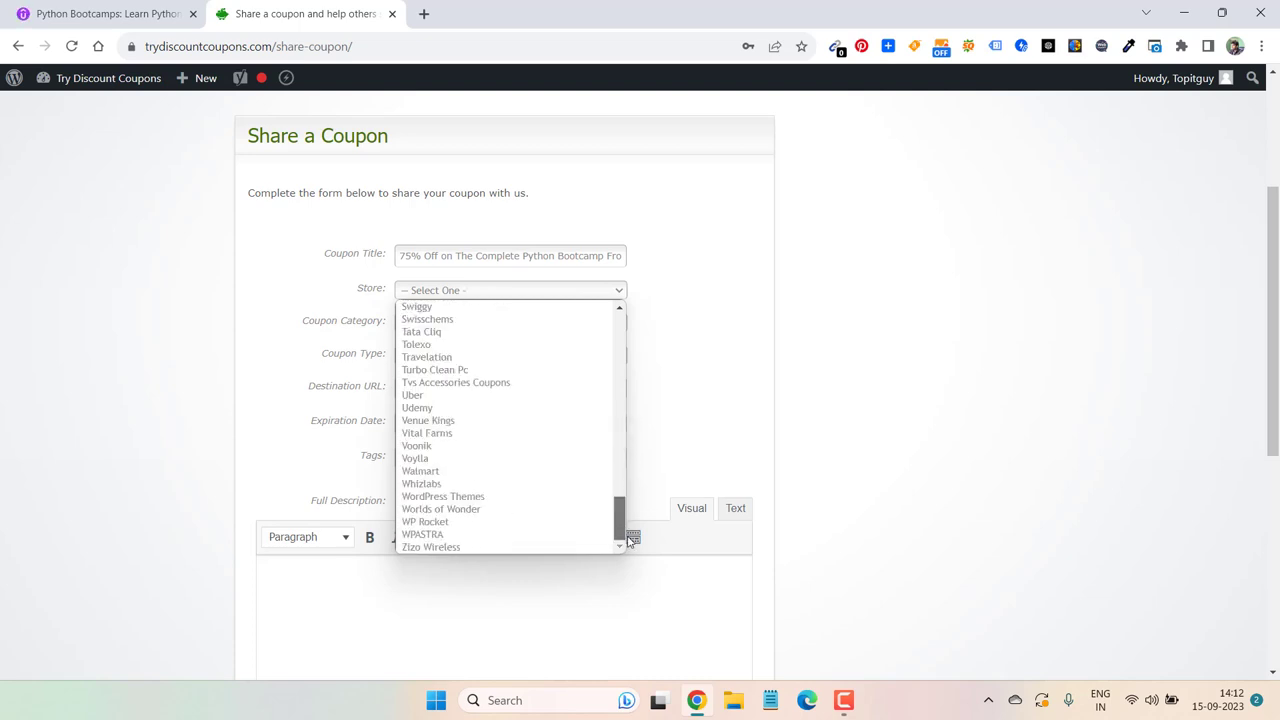
click(419, 418)
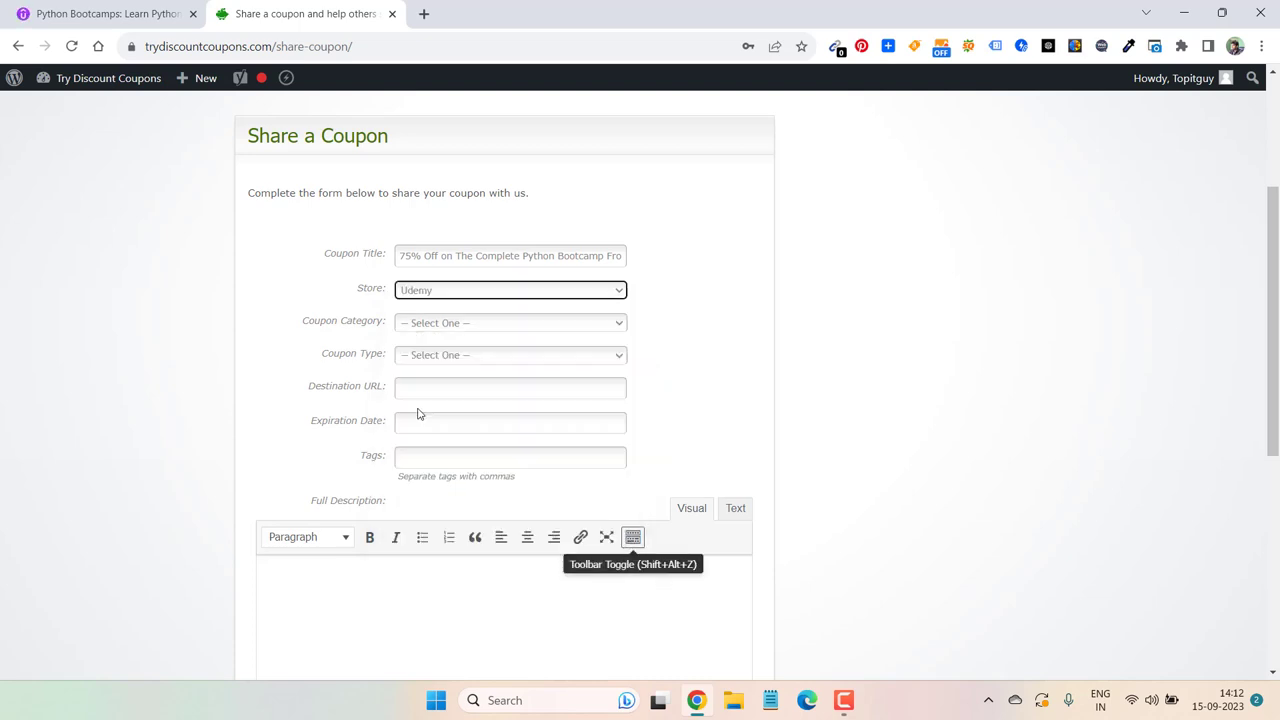
click(522, 330)
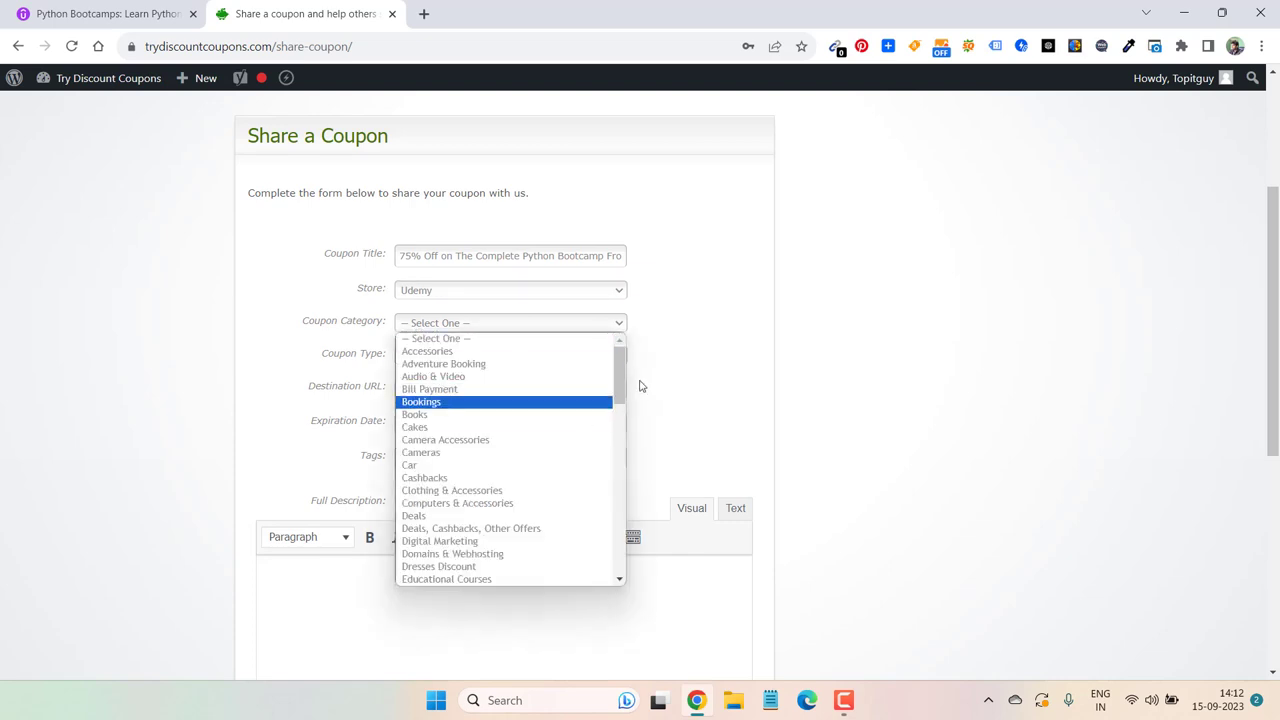
drag(620, 380, 621, 409)
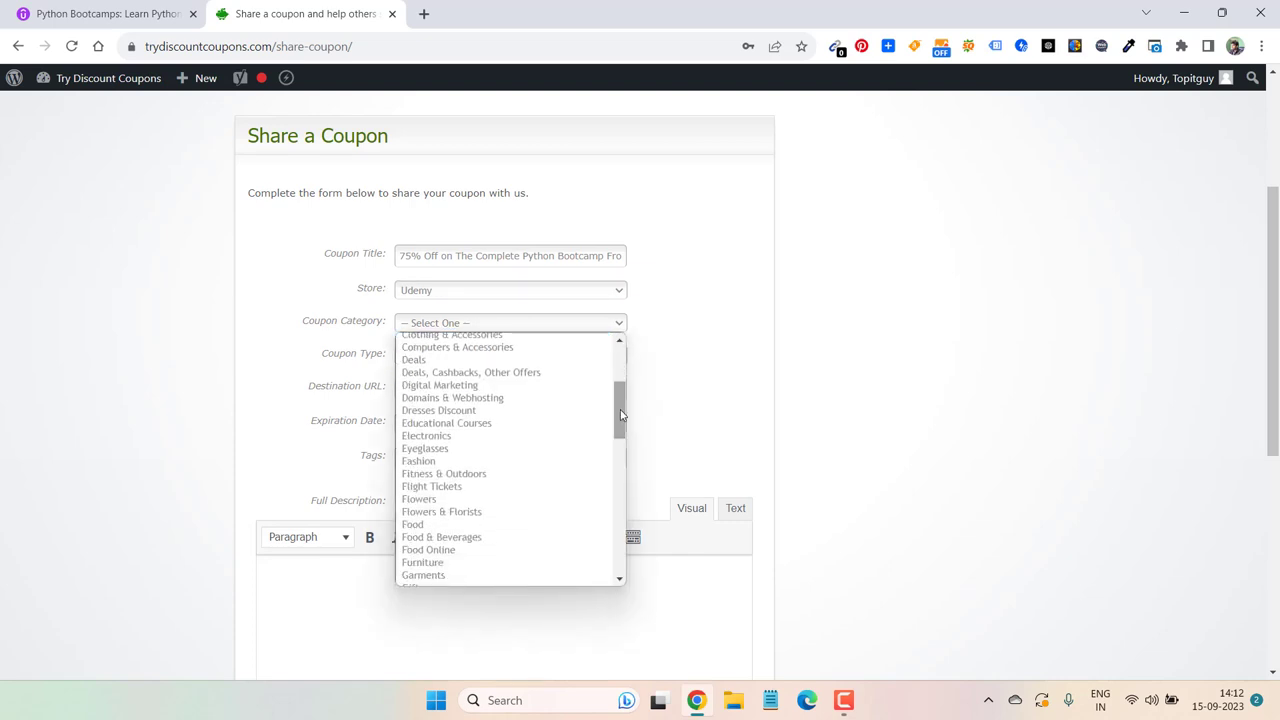
click(514, 428)
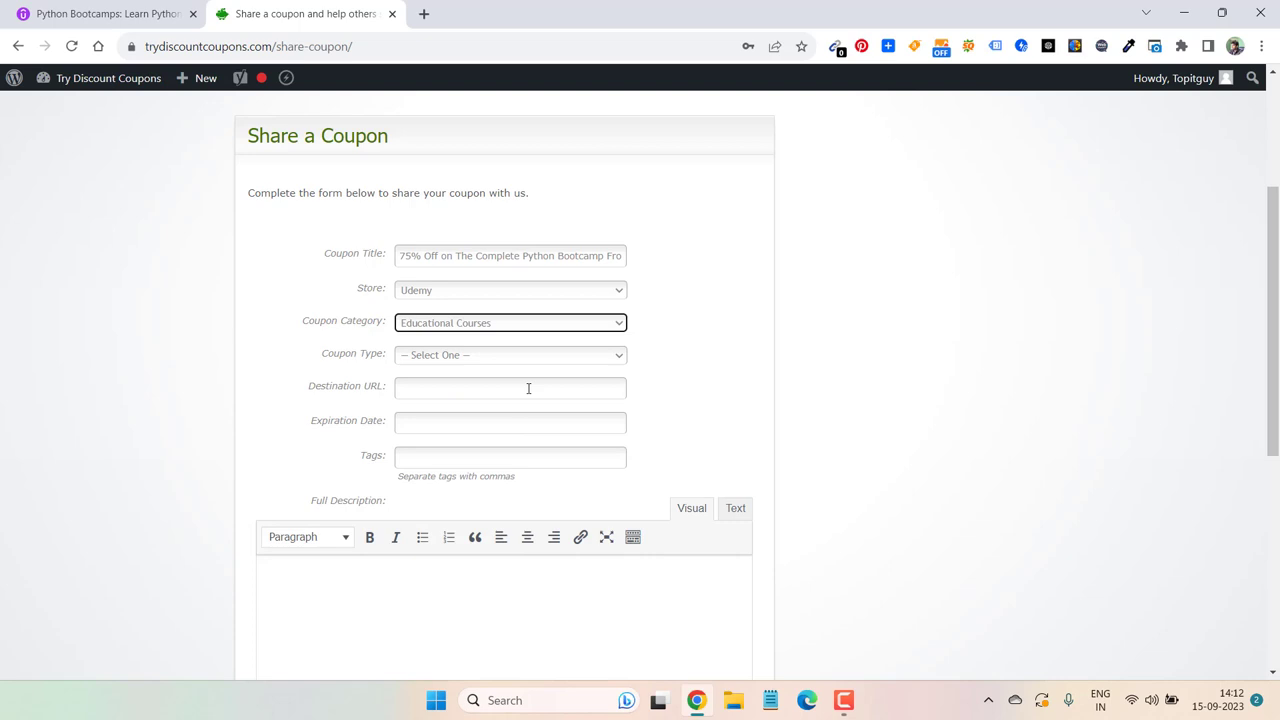
click(537, 358)
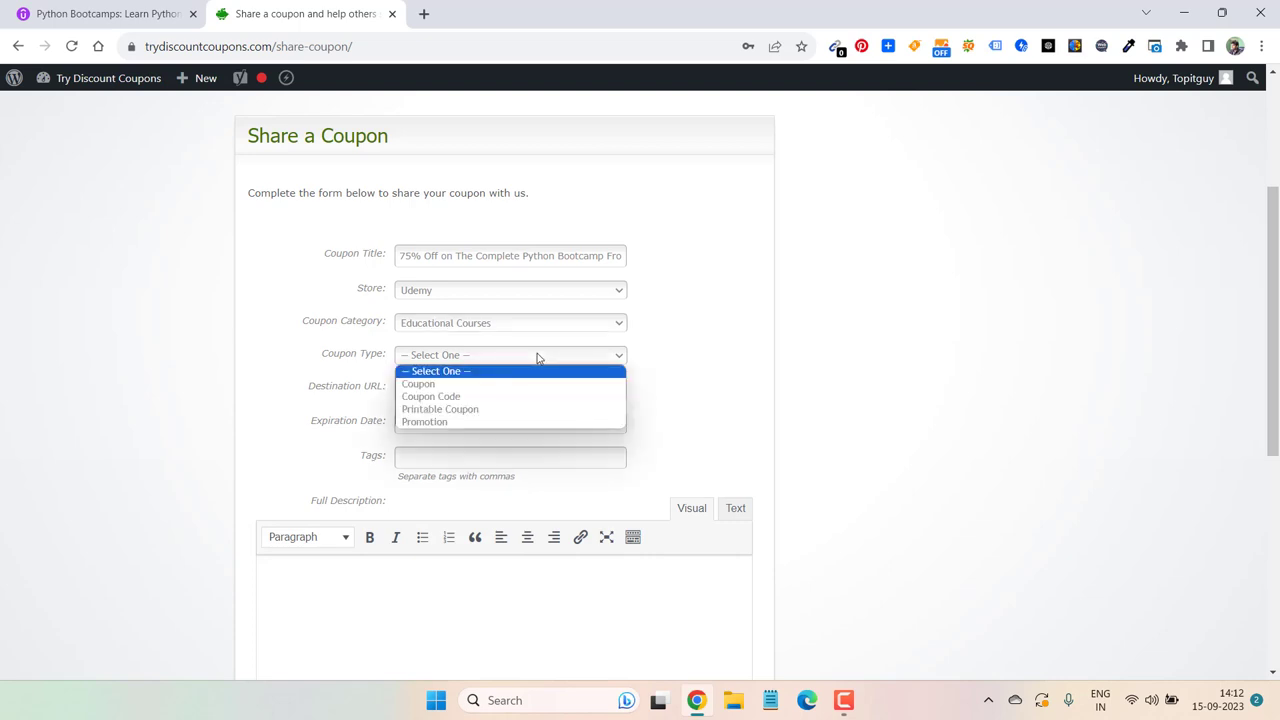
click(449, 422)
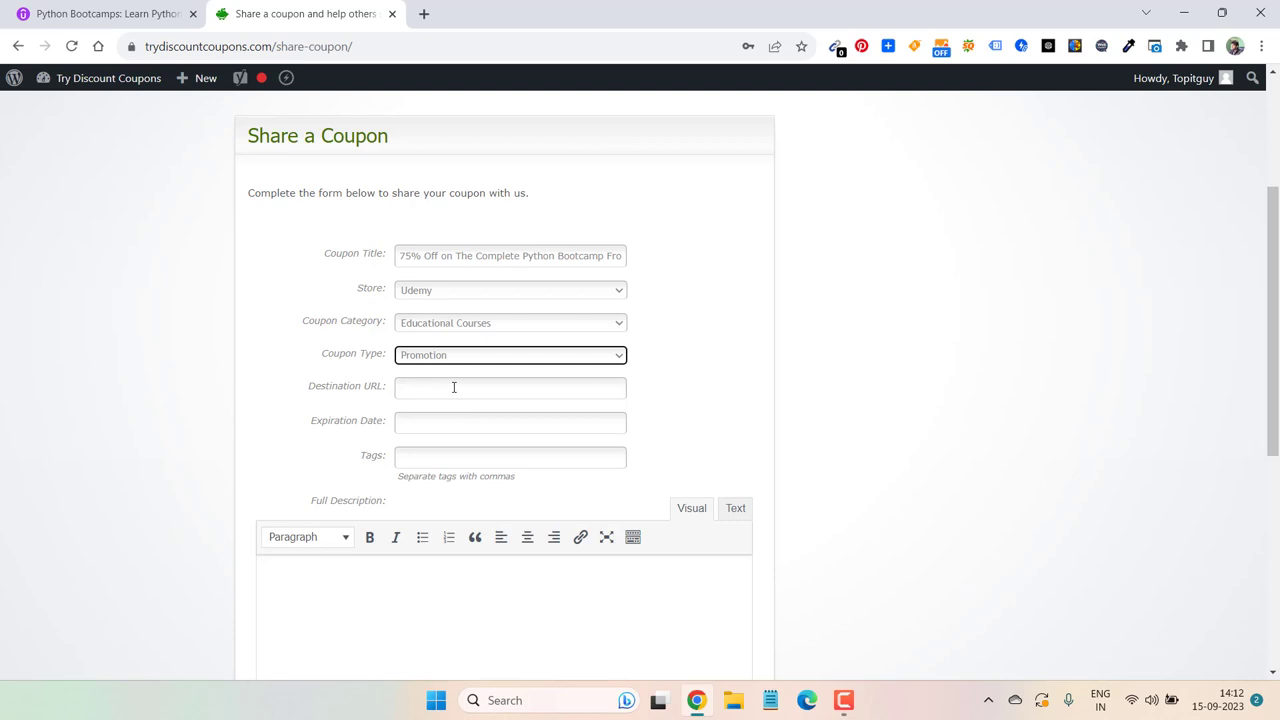
Copy the Python Bootcamp course URL from the Udemy address bar
click(453, 387)
click(143, 10)
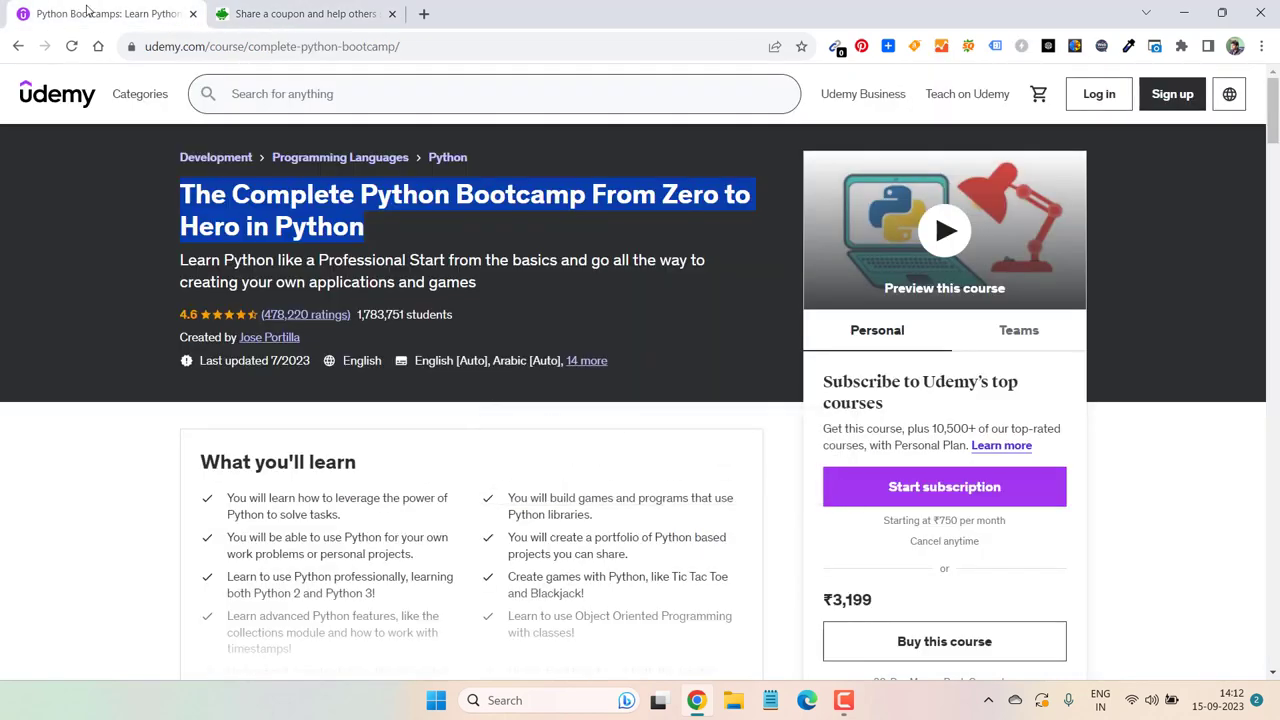
click(198, 46)
right_click(198, 50)
click(237, 167)
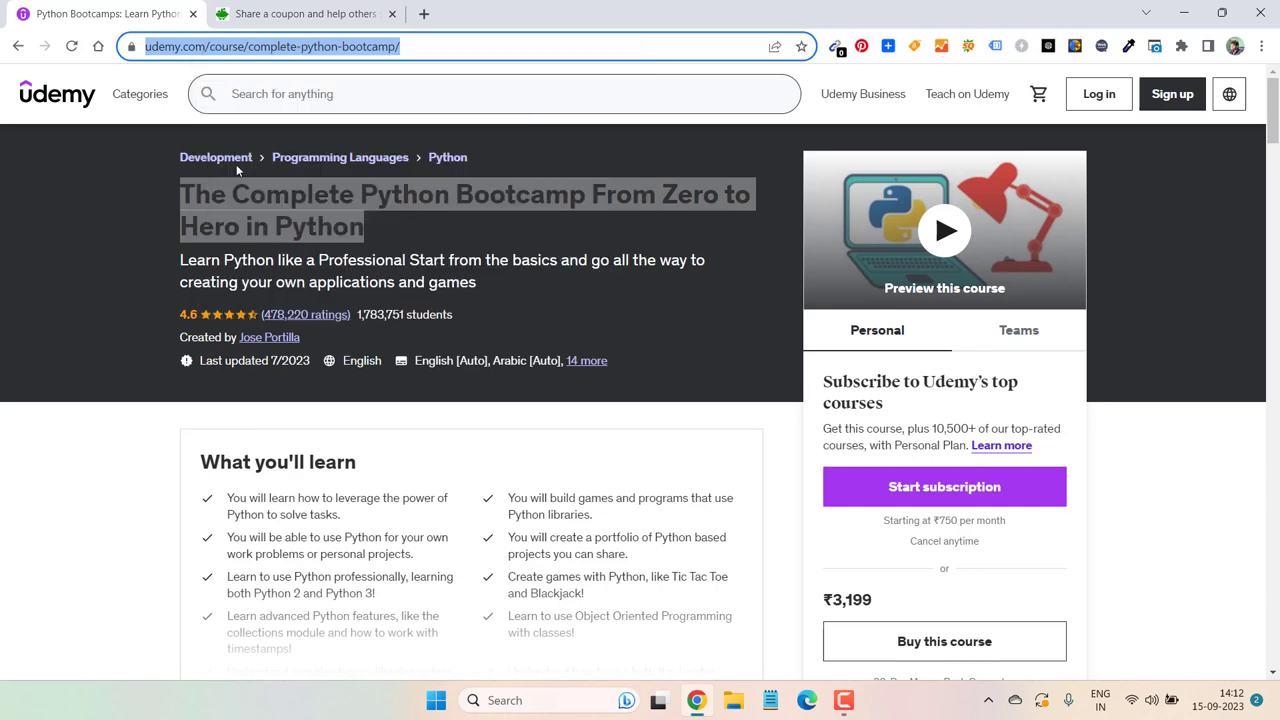
Paste the Udemy course link as the destination URL
click(285, 13)
key(ctrl+v)
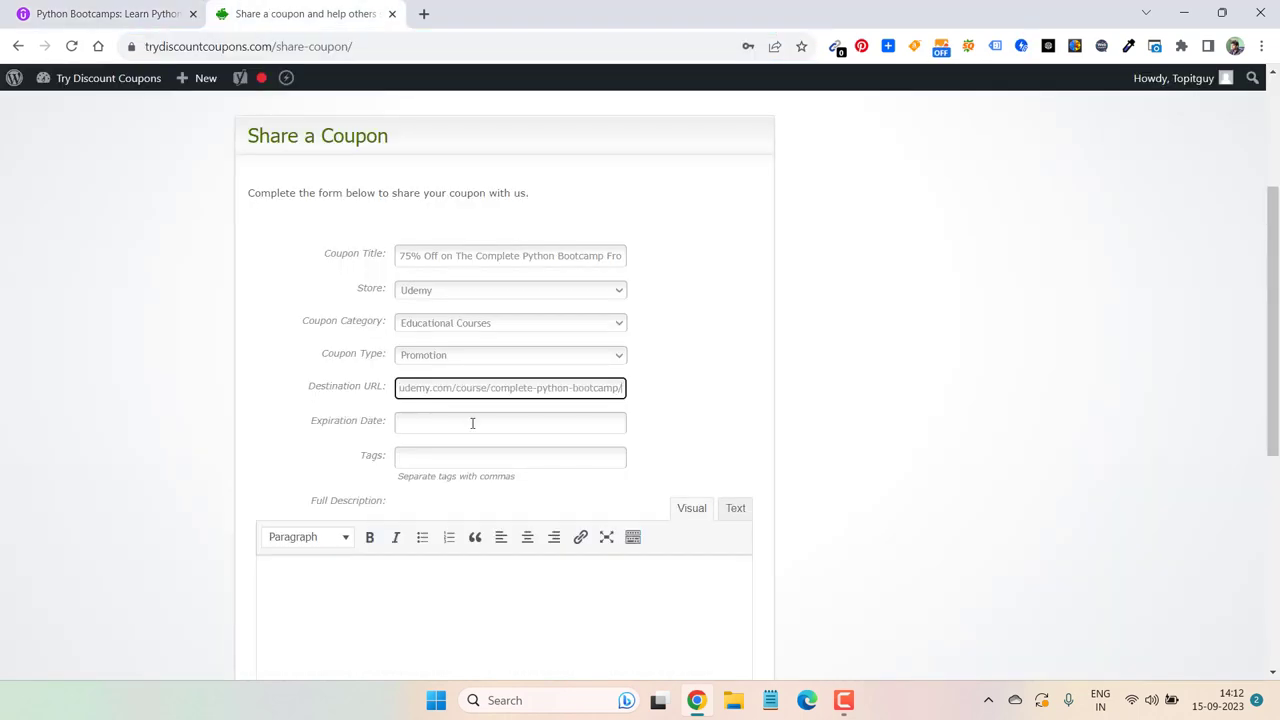
click(668, 397)
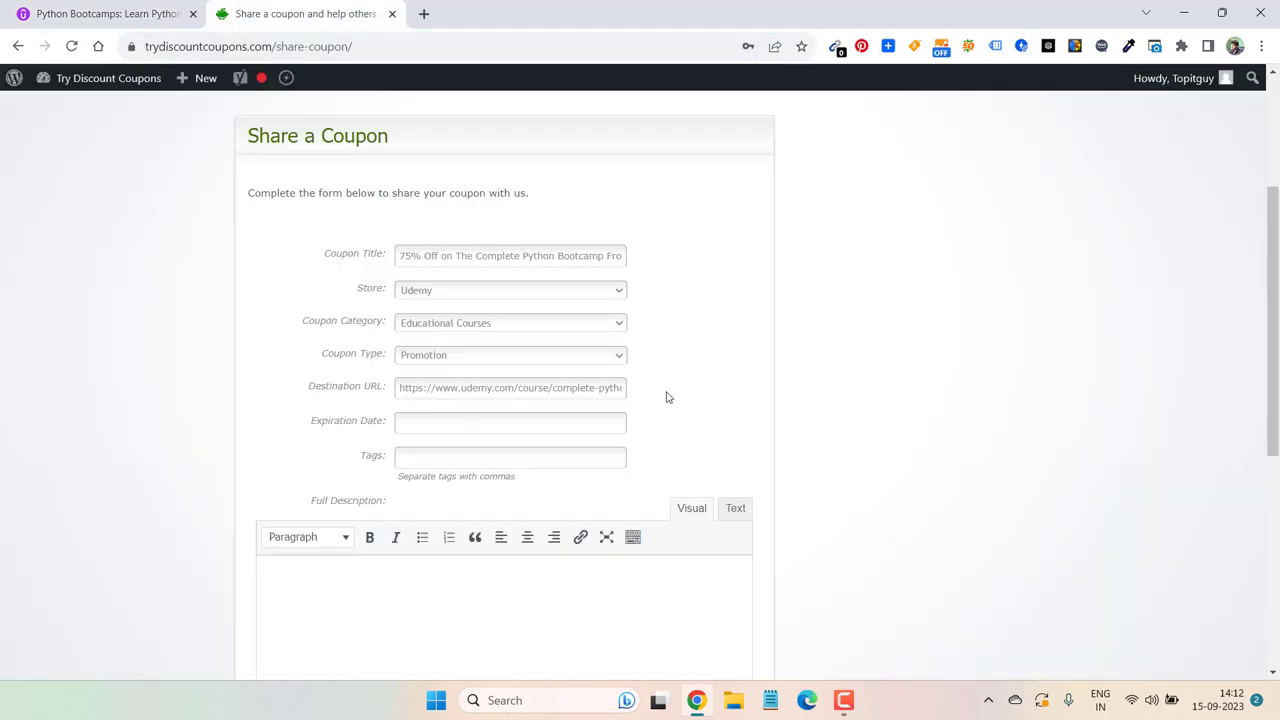
Set expiration date 2023-09-20 and tags 'Python Courses, Bootcamp'
click(540, 422)
click(538, 550)
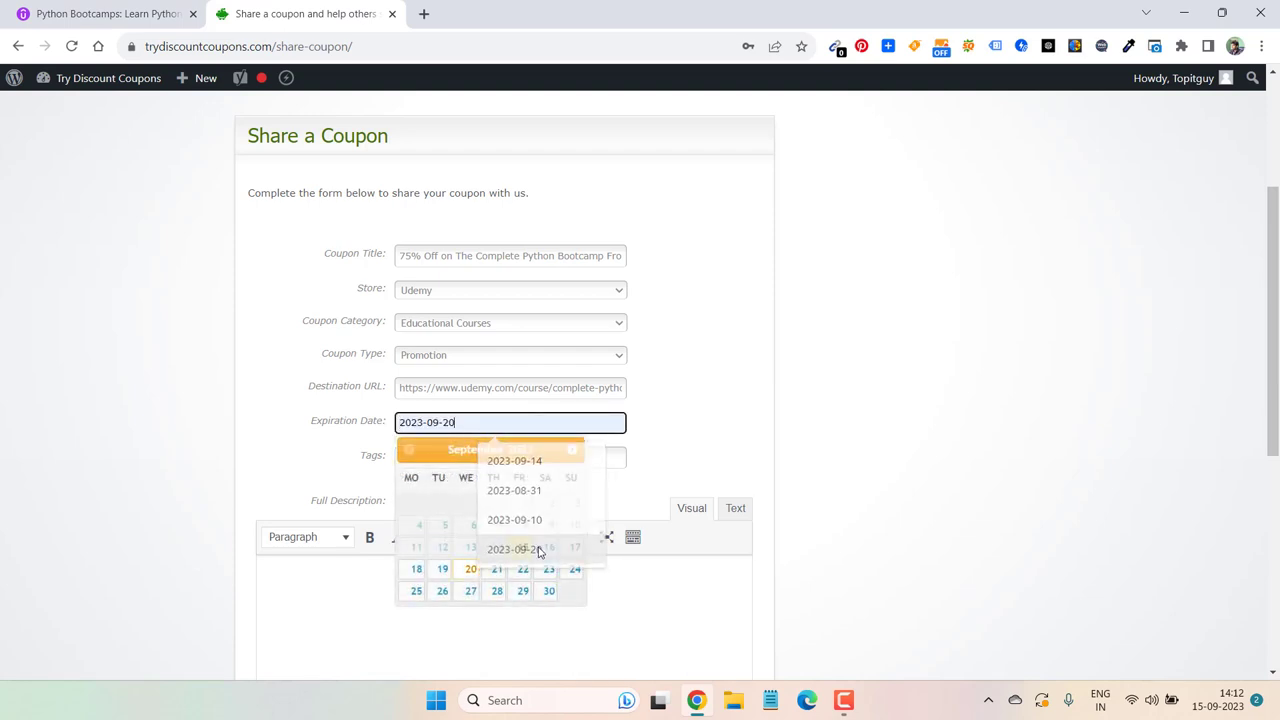
click(689, 430)
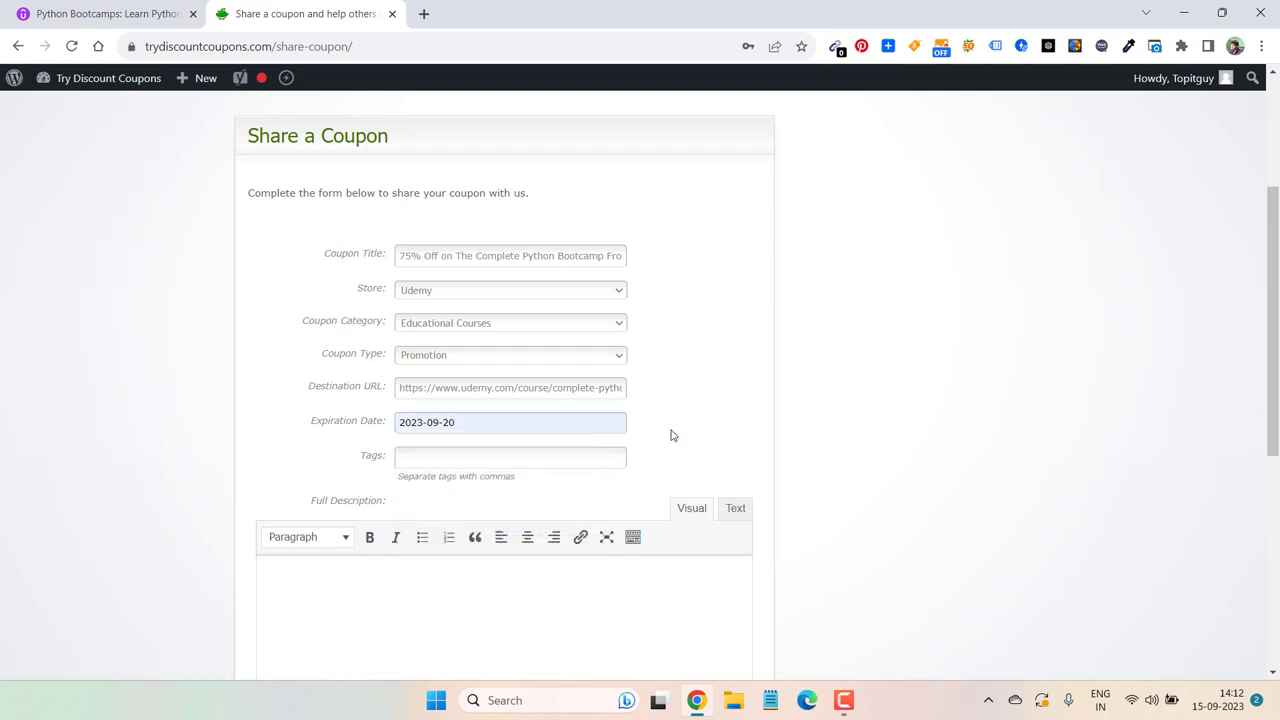
click(593, 454)
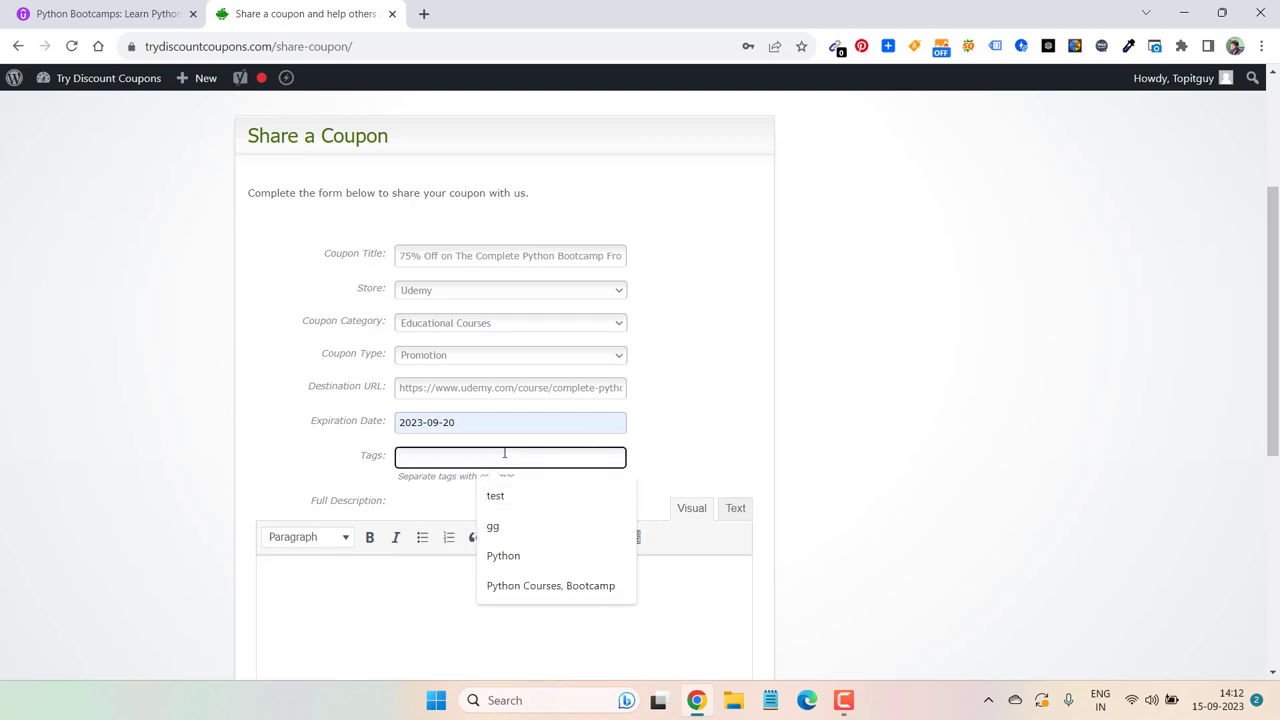
click(548, 586)
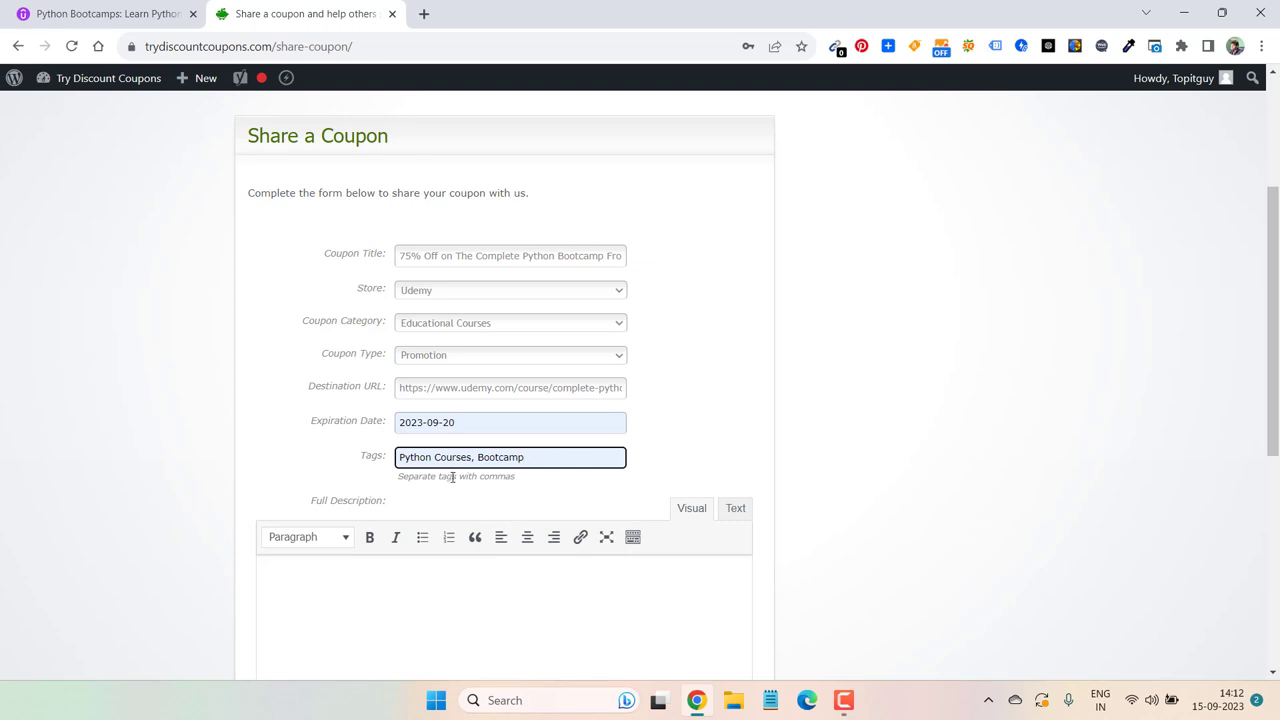
scroll(673, 415, down, 2)
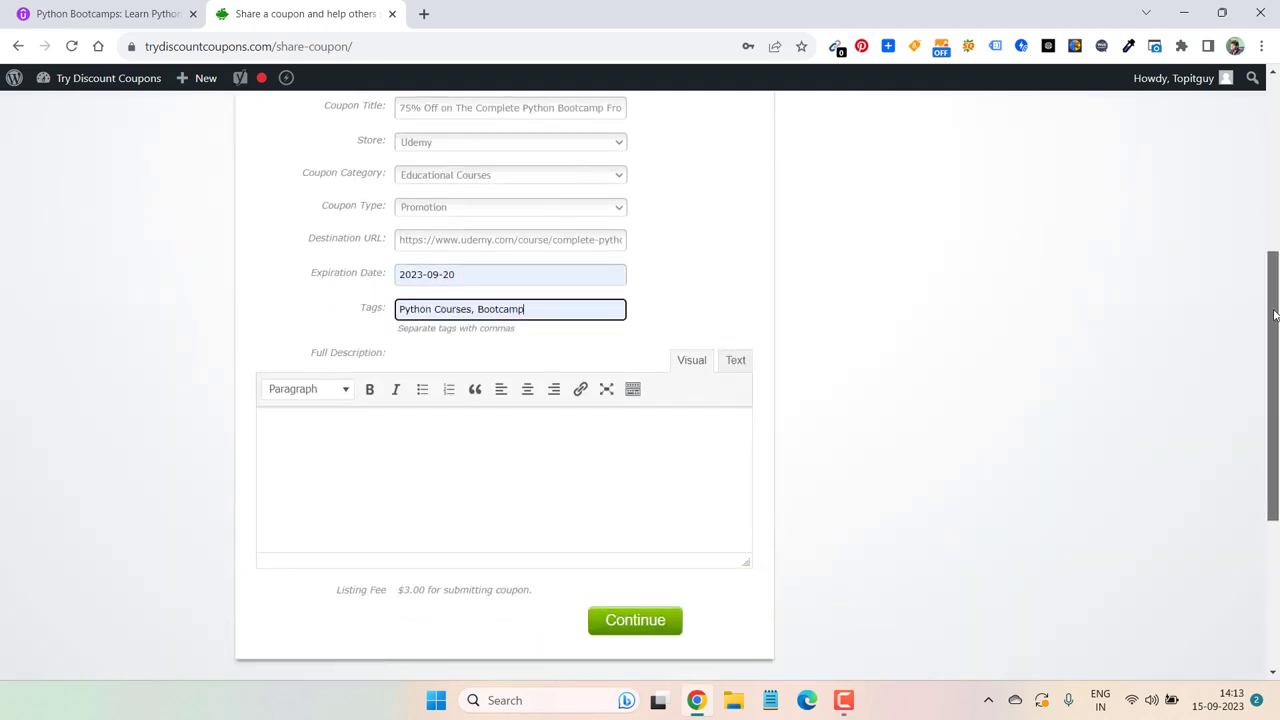
click(516, 469)
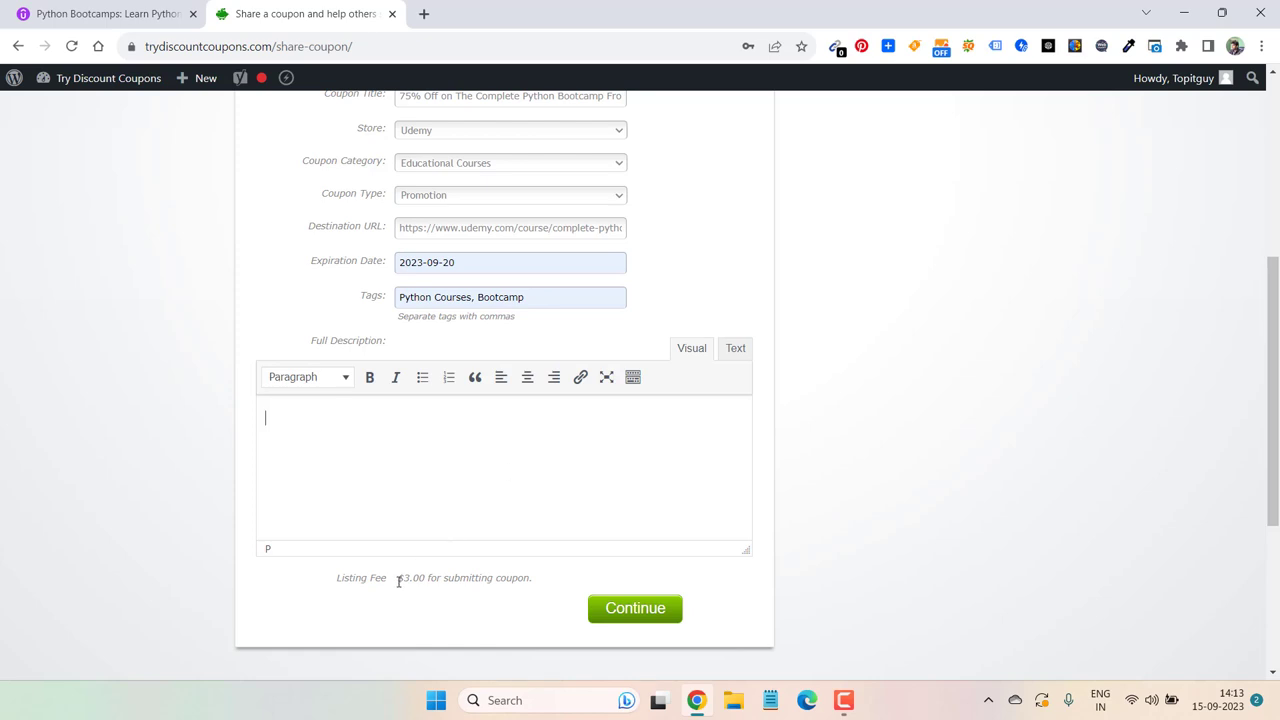
drag(399, 579, 425, 579)
click(666, 456)
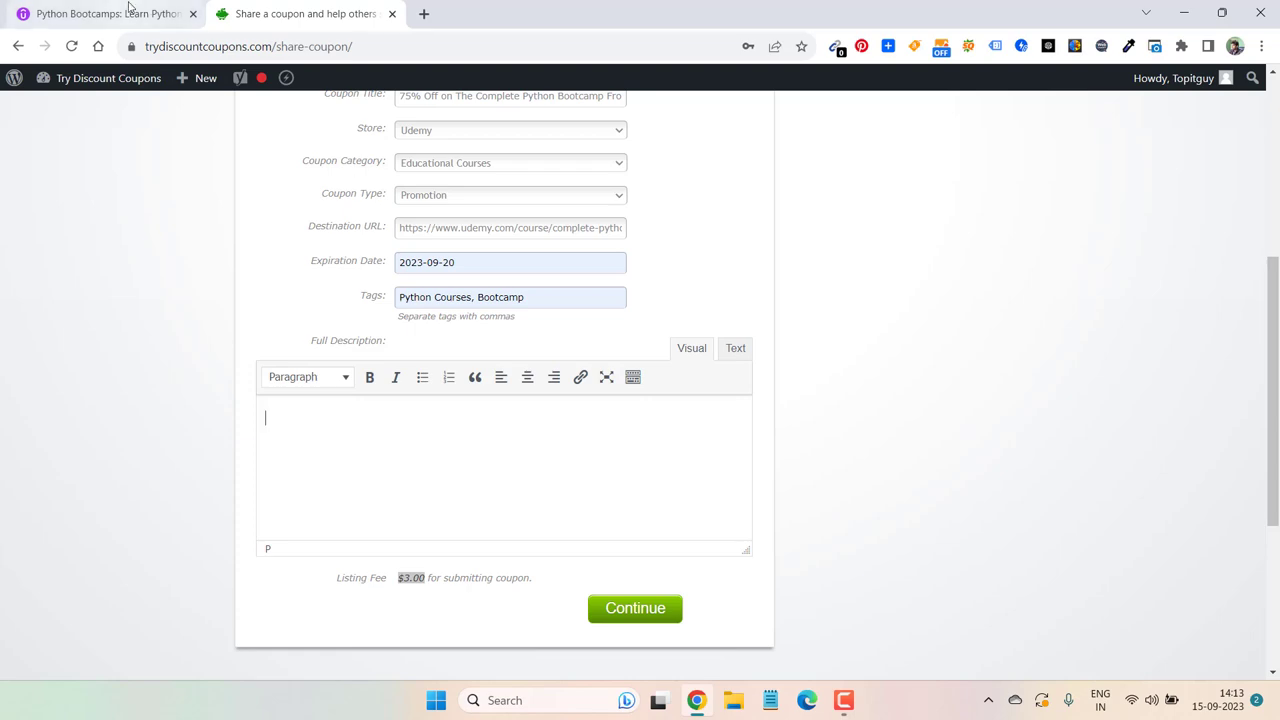
Expand the Python Bootcamp description on Udemy and select its first three paragraphs
click(110, 13)
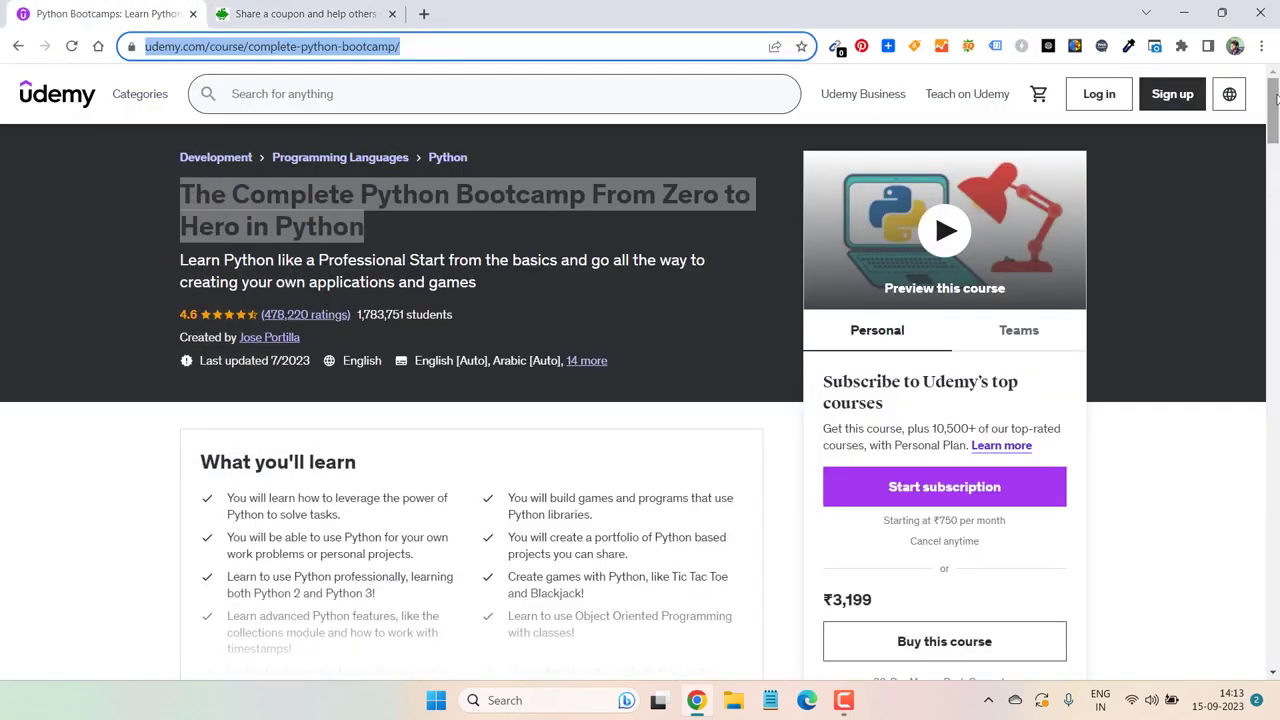
drag(1274, 112, 1268, 302)
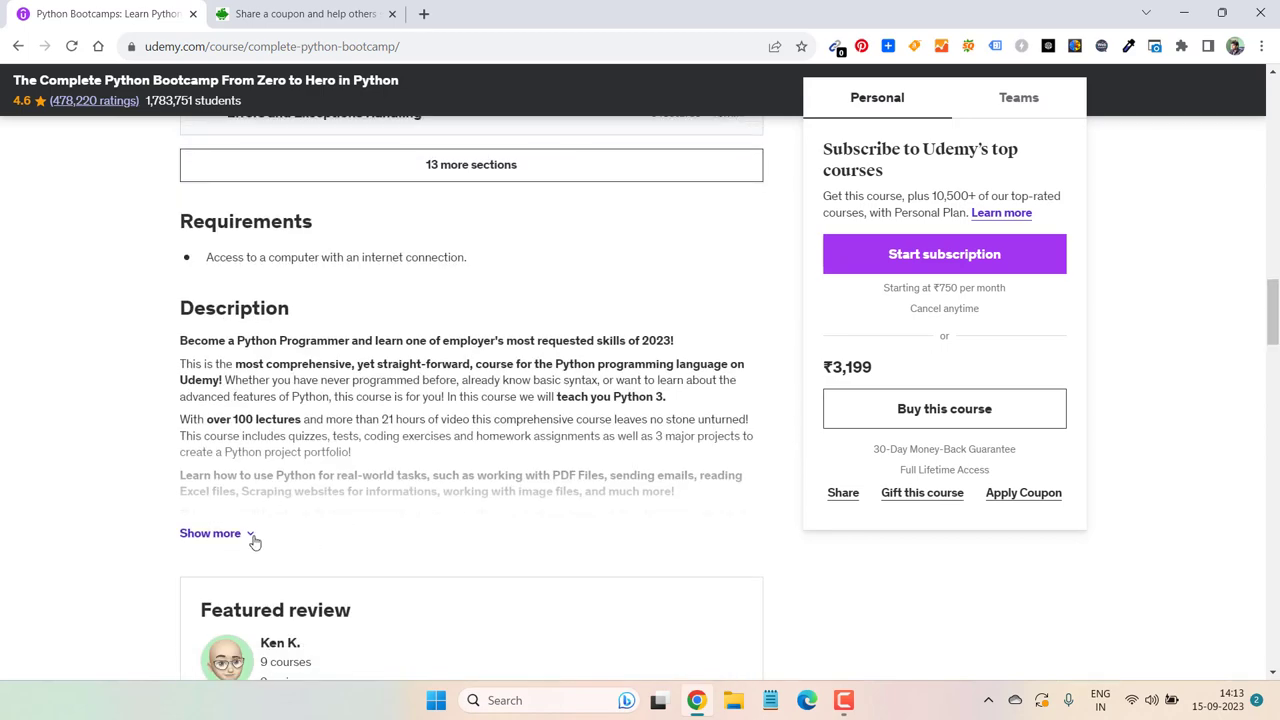
click(250, 535)
scroll(254, 537, down, 3)
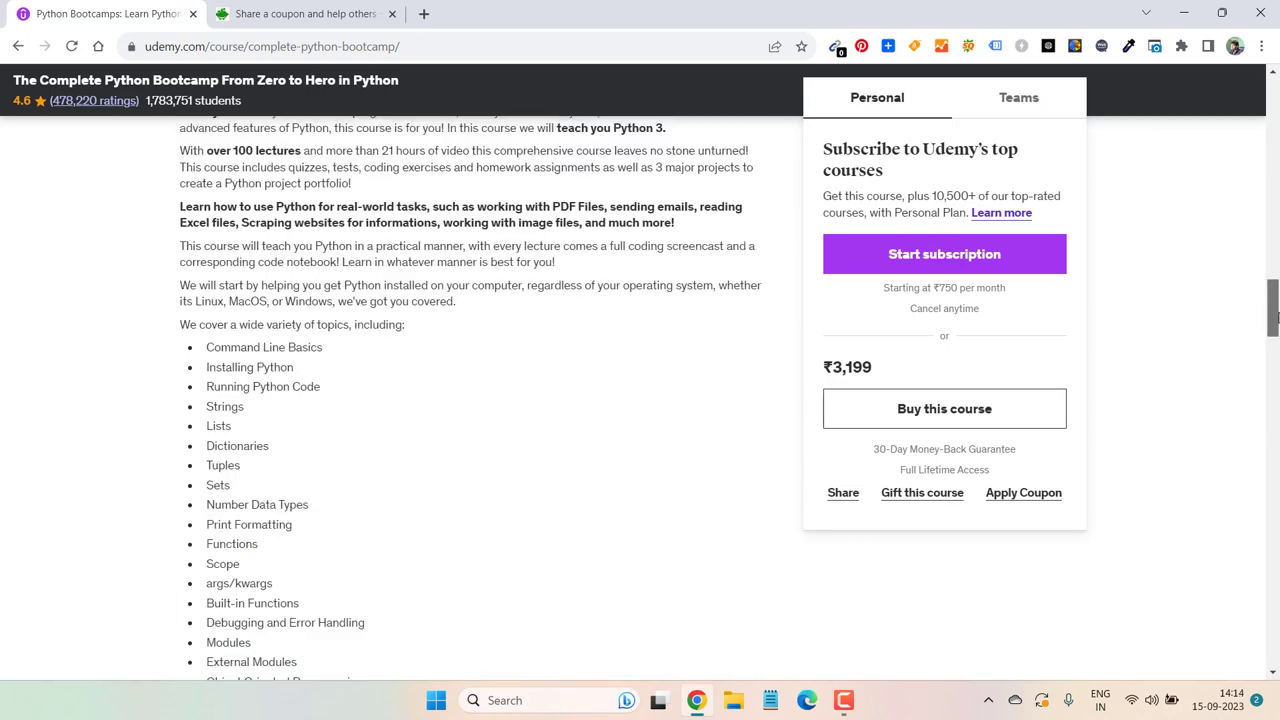
drag(1273, 309, 1273, 271)
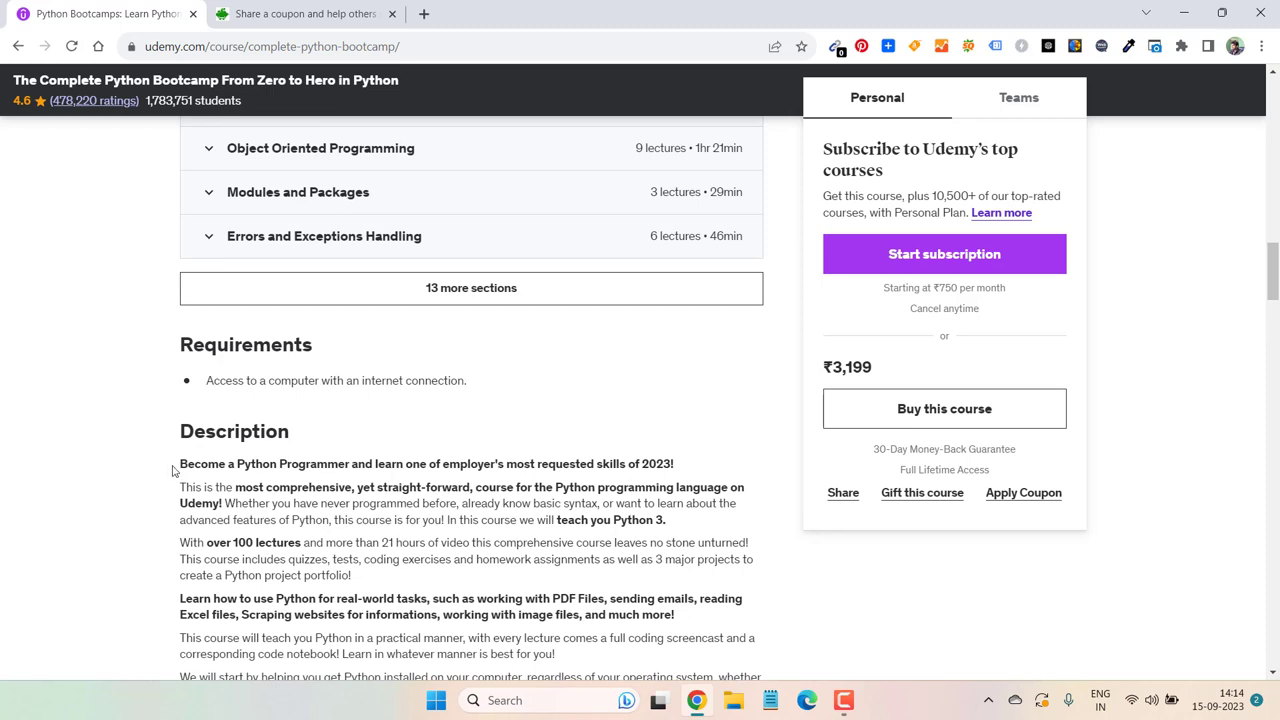
mouse_move(177, 465)
mouse_down()
mouse_move(437, 519)
mouse_move(425, 577)
mouse_up()
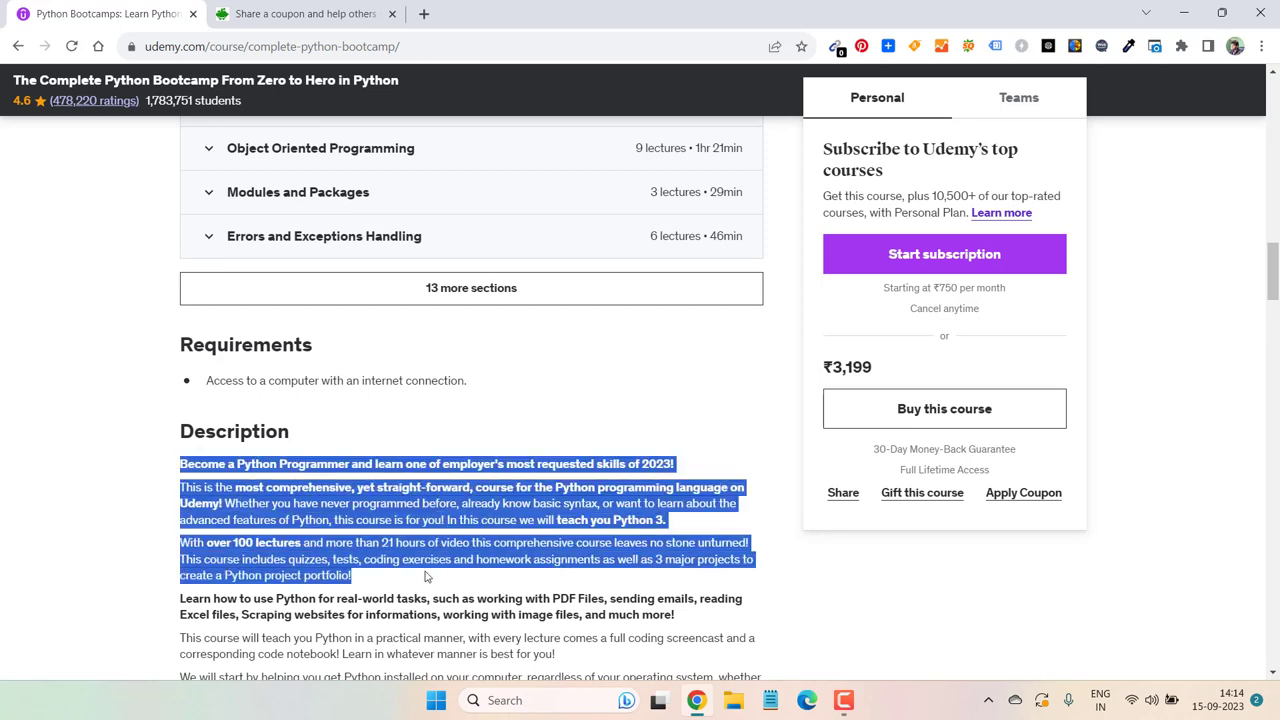
Paste the three 'Become a Python Programmer' paragraphs into Full Description and review them
key(ctrl+Tab)
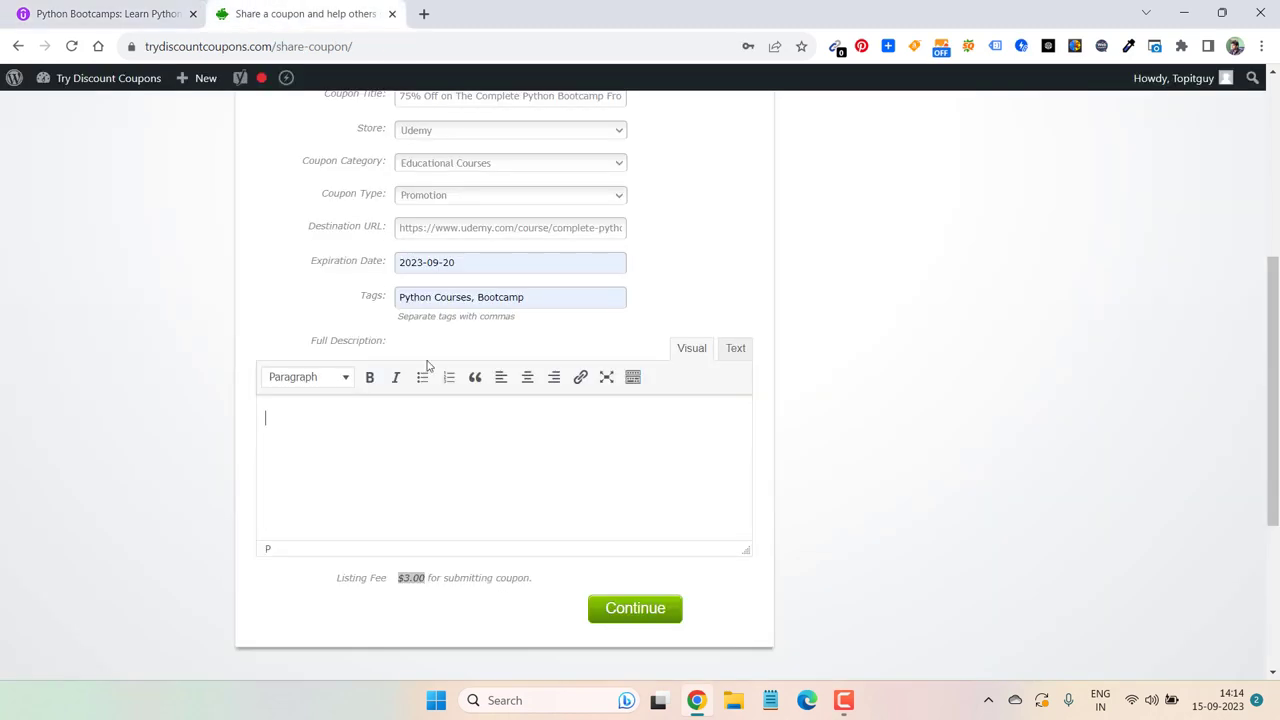
click(389, 463)
key(ctrl+v)
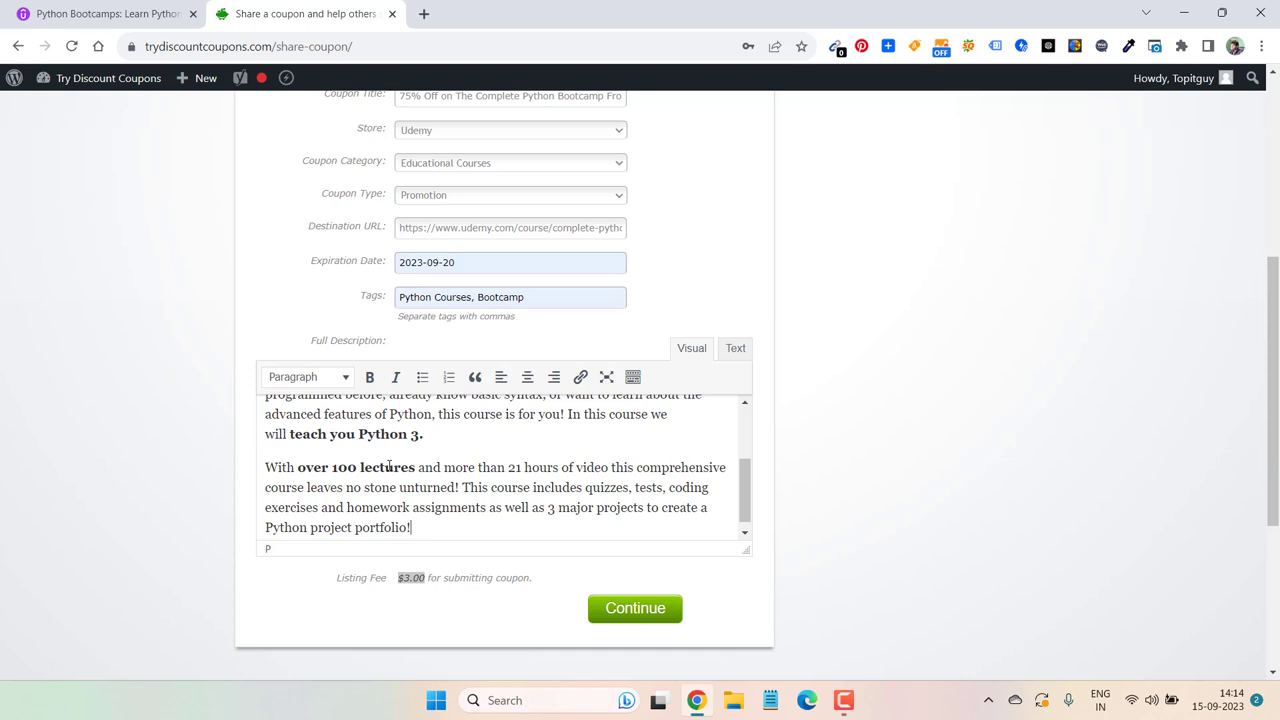
scroll(748, 462, up, 1)
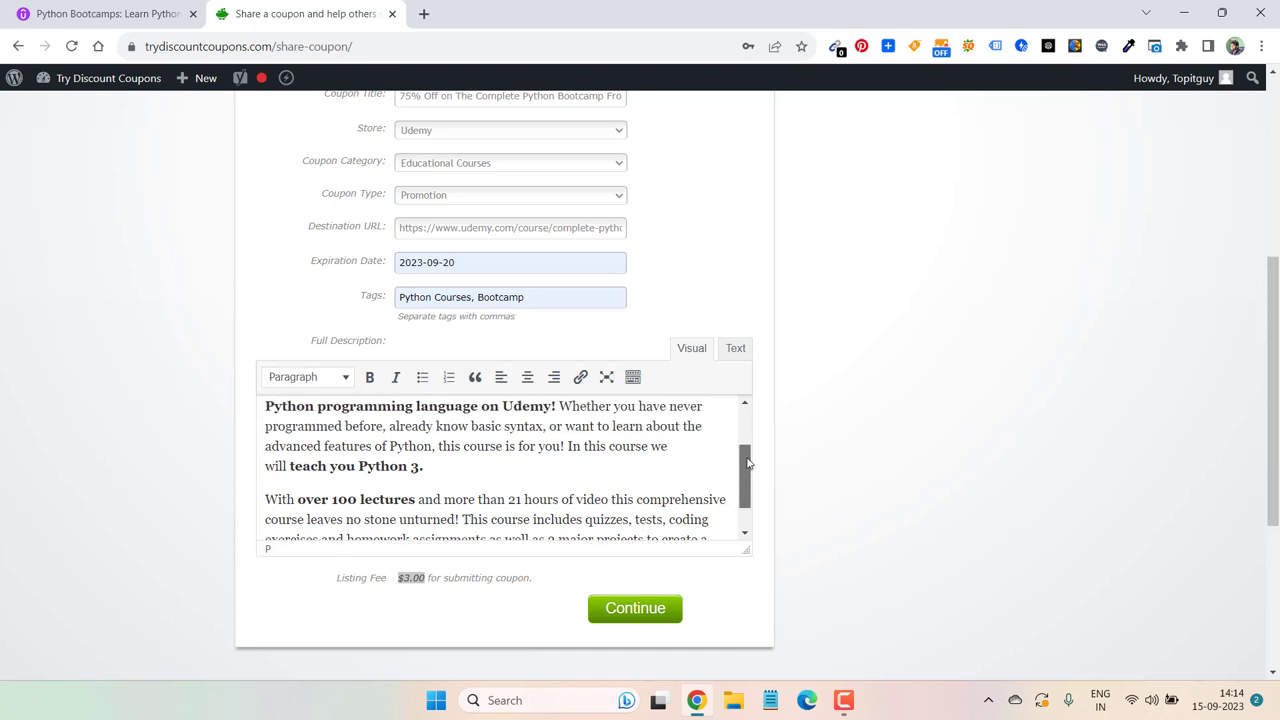
scroll(748, 462, up, 3)
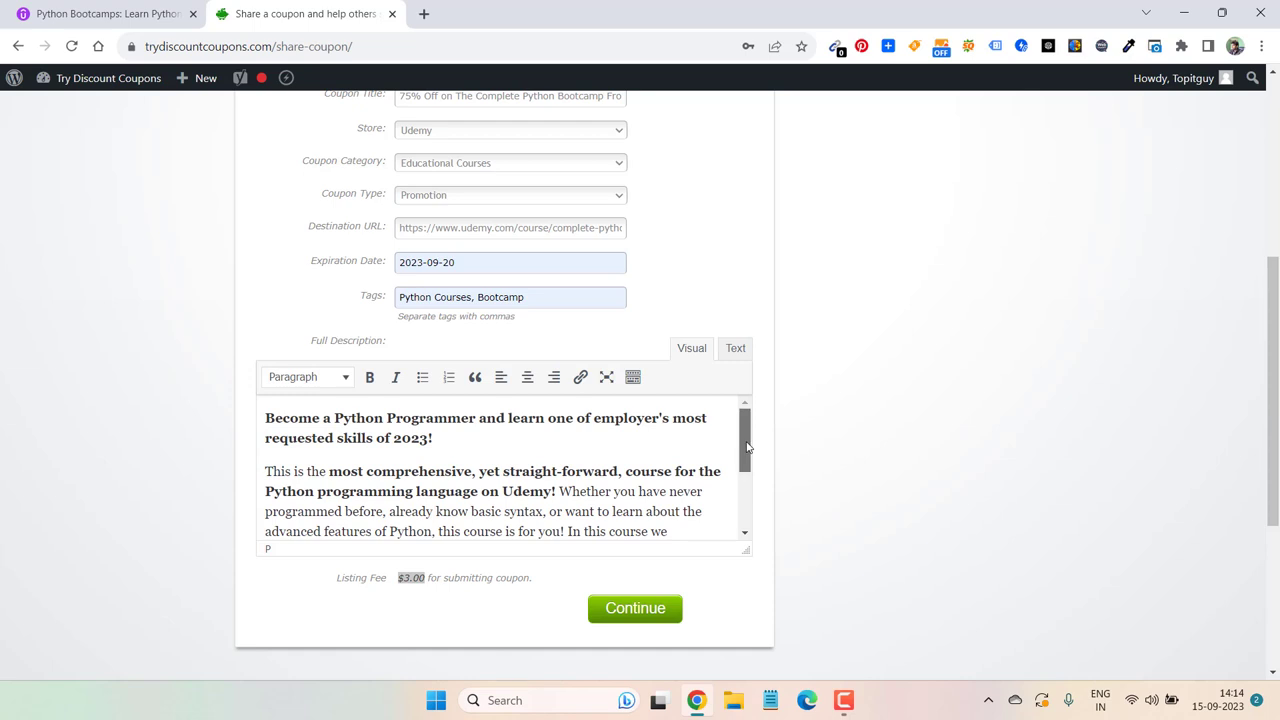
drag(746, 447, 744, 460)
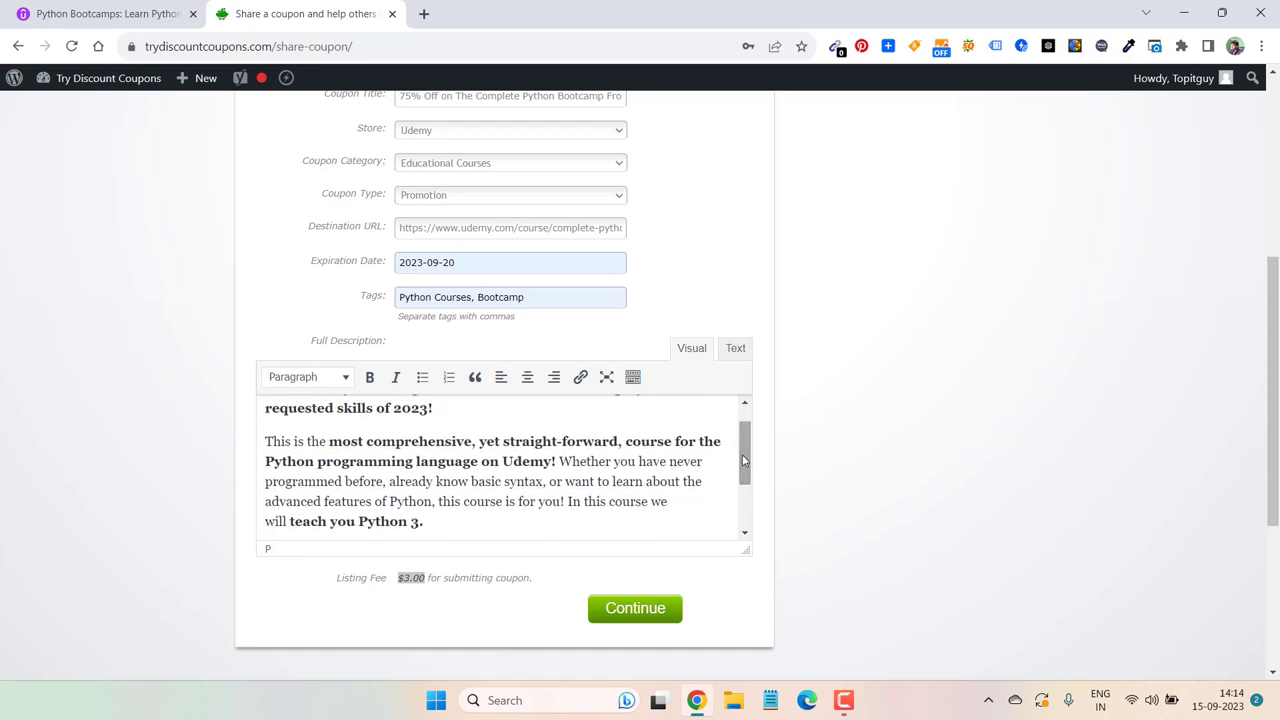
drag(743, 460, 743, 503)
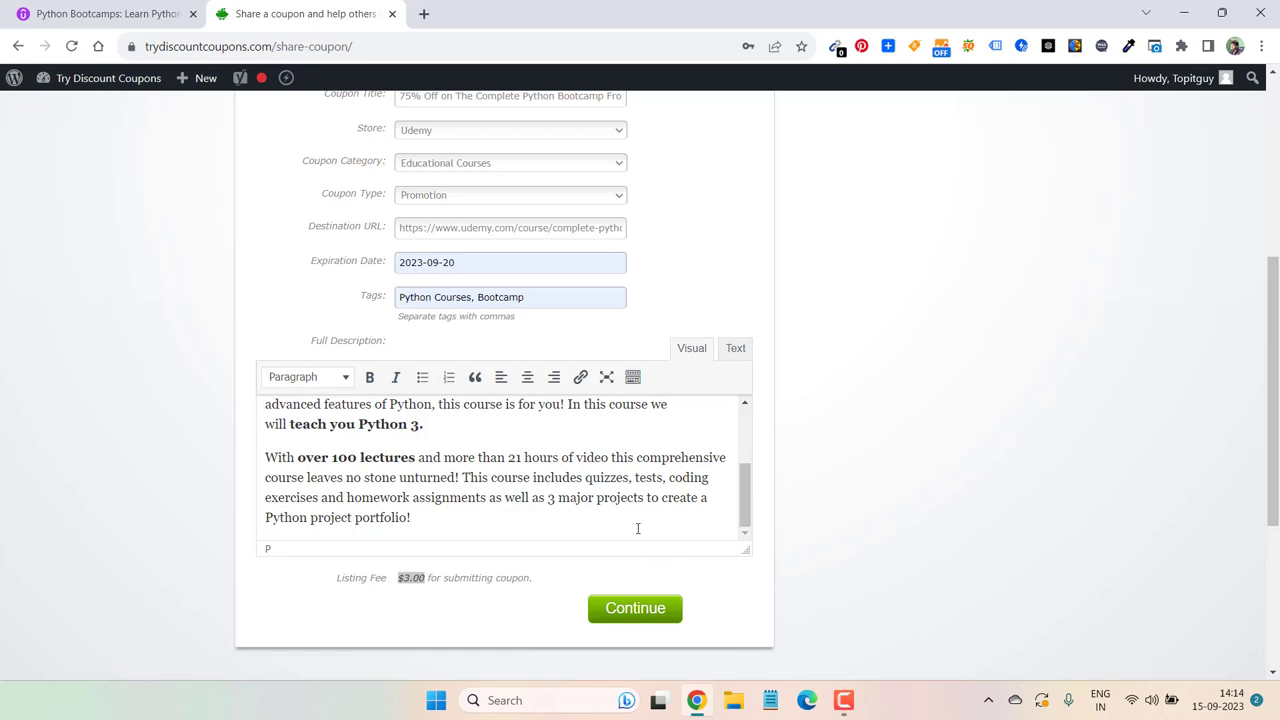
key(Return)
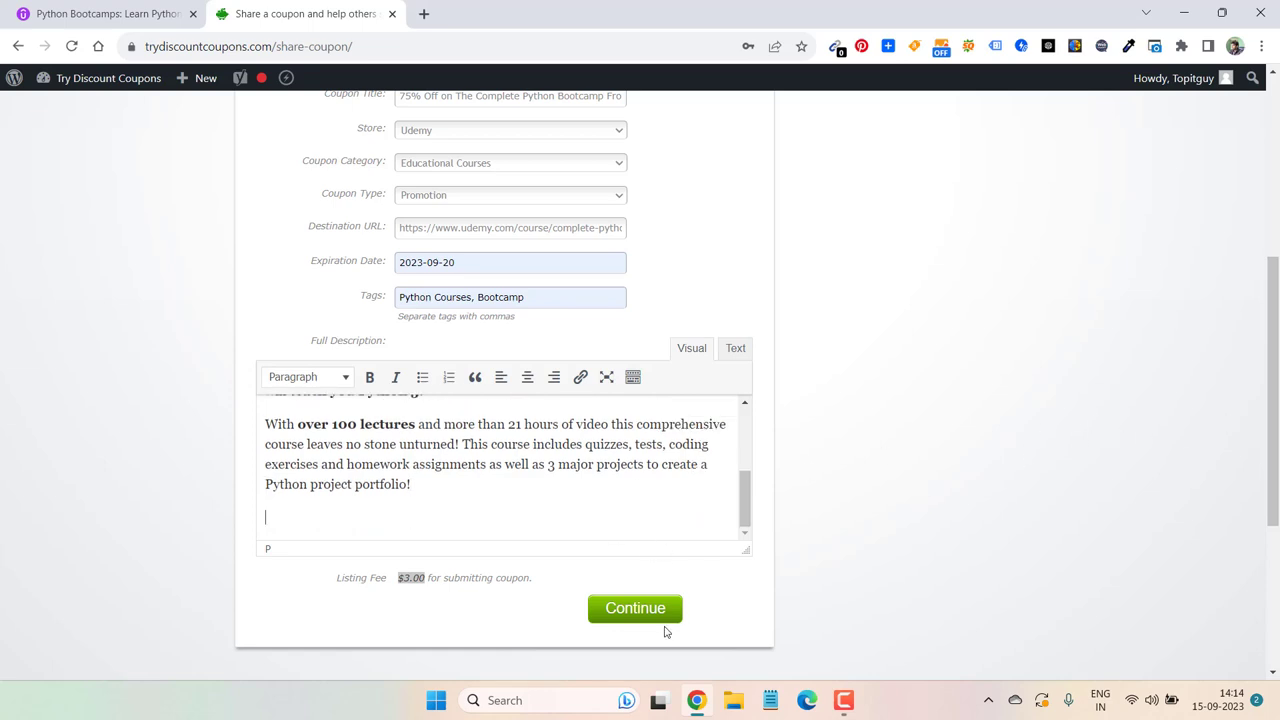
Continue to the order summary and choose PayPal as the payment method
click(663, 618)
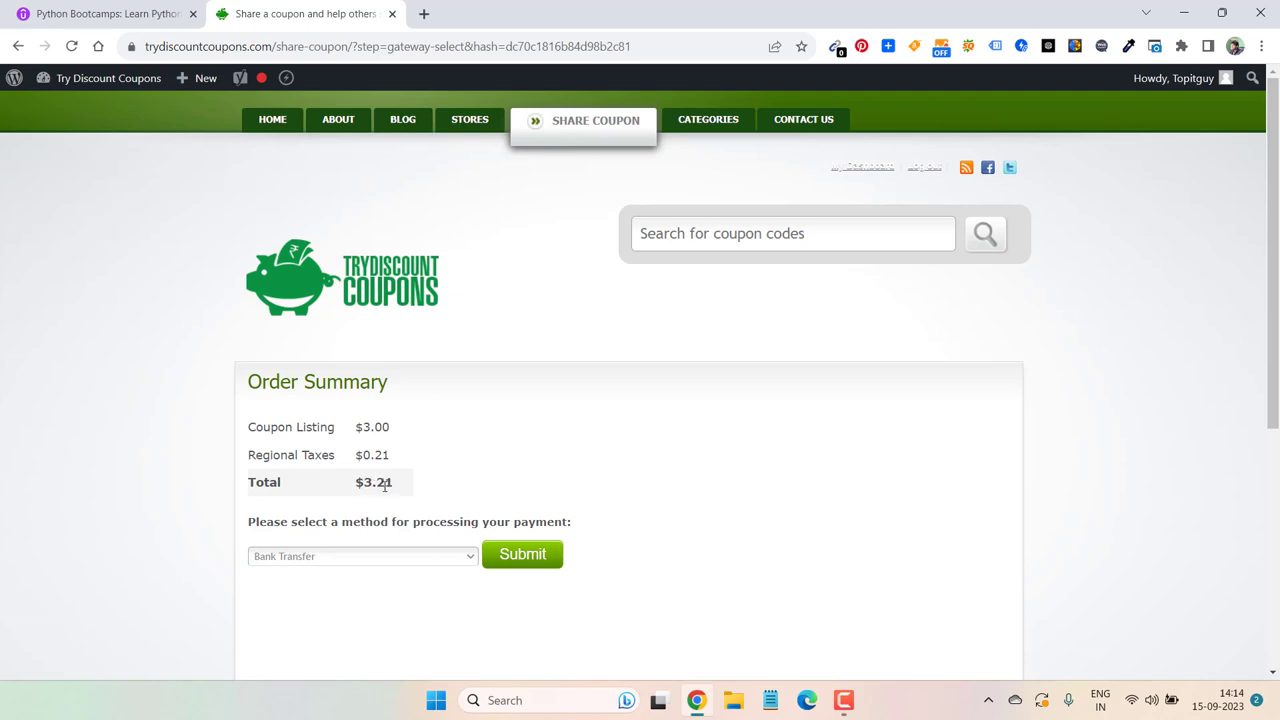
click(386, 561)
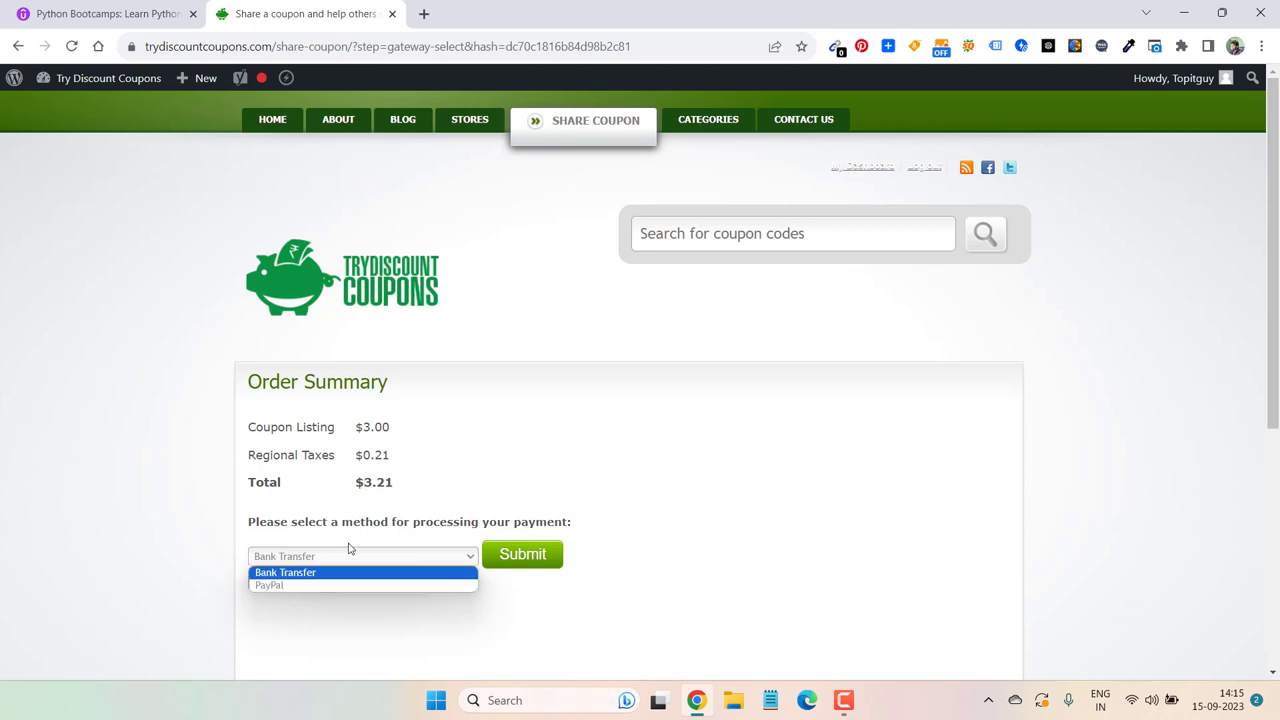
click(609, 500)
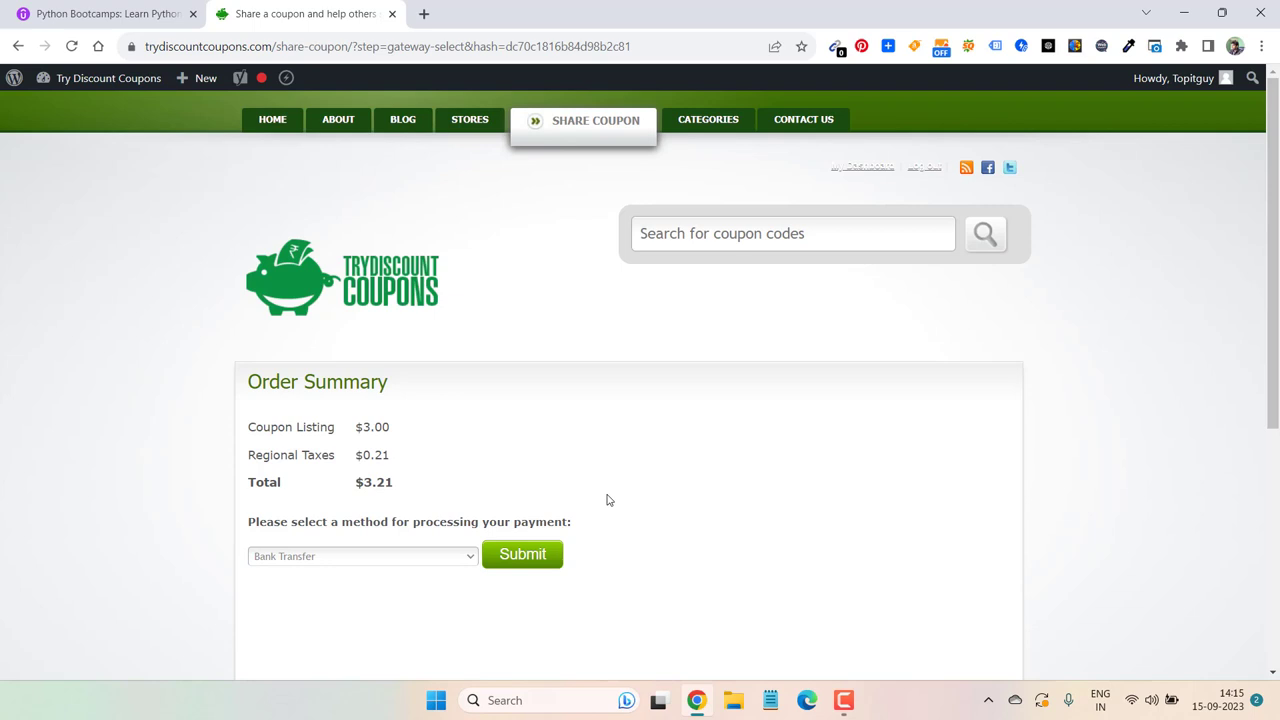
click(370, 558)
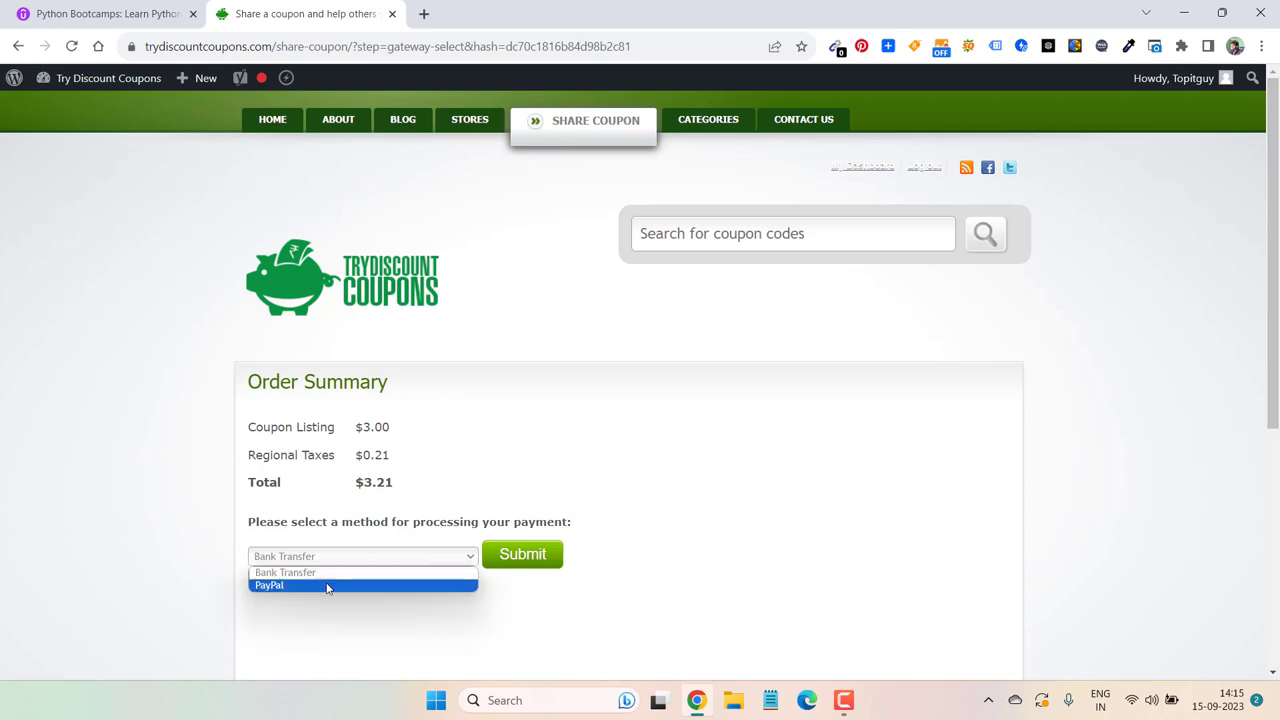
click(328, 586)
Submit the $3.21 order, then go back from the PayPal login page to the summary
click(539, 558)
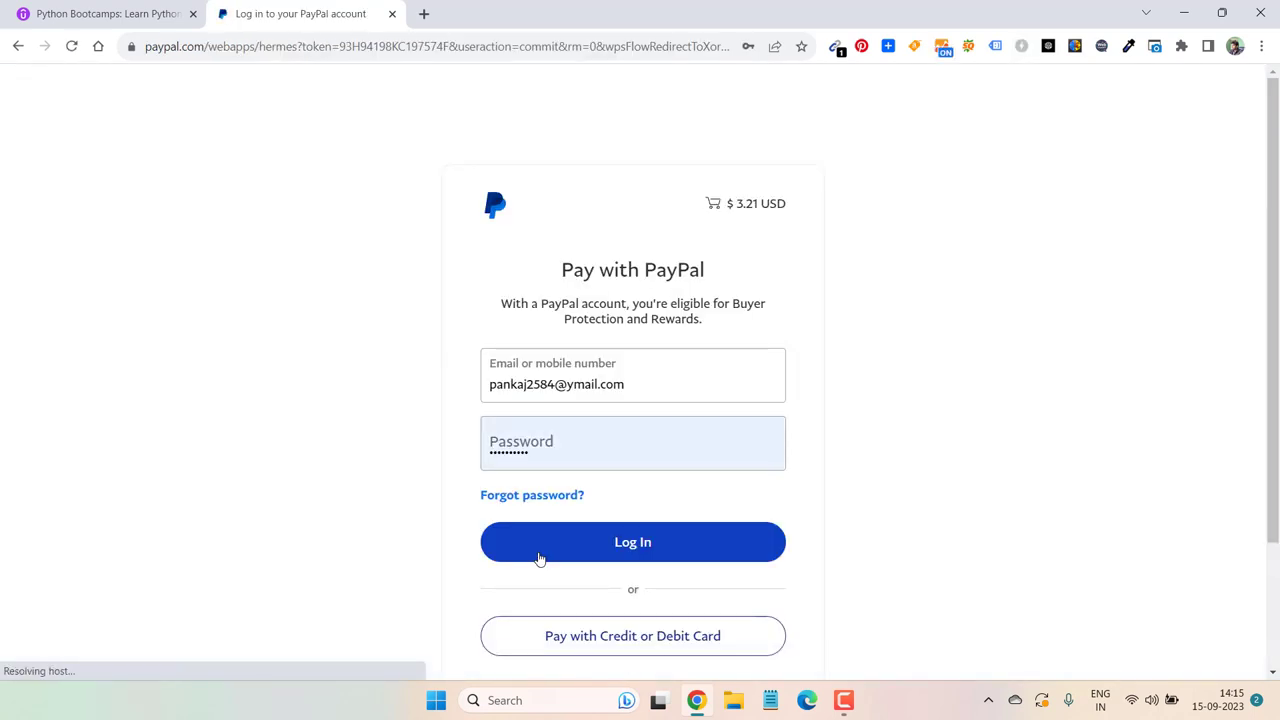
click(493, 424)
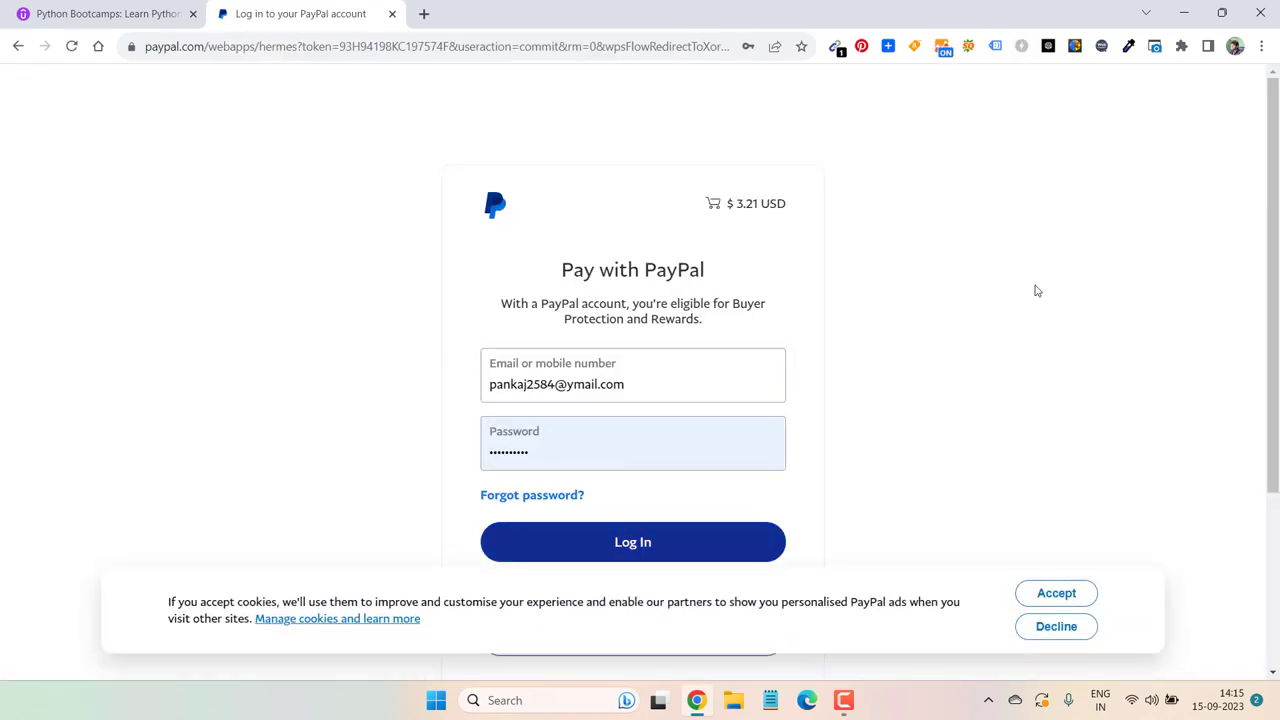
click(17, 46)
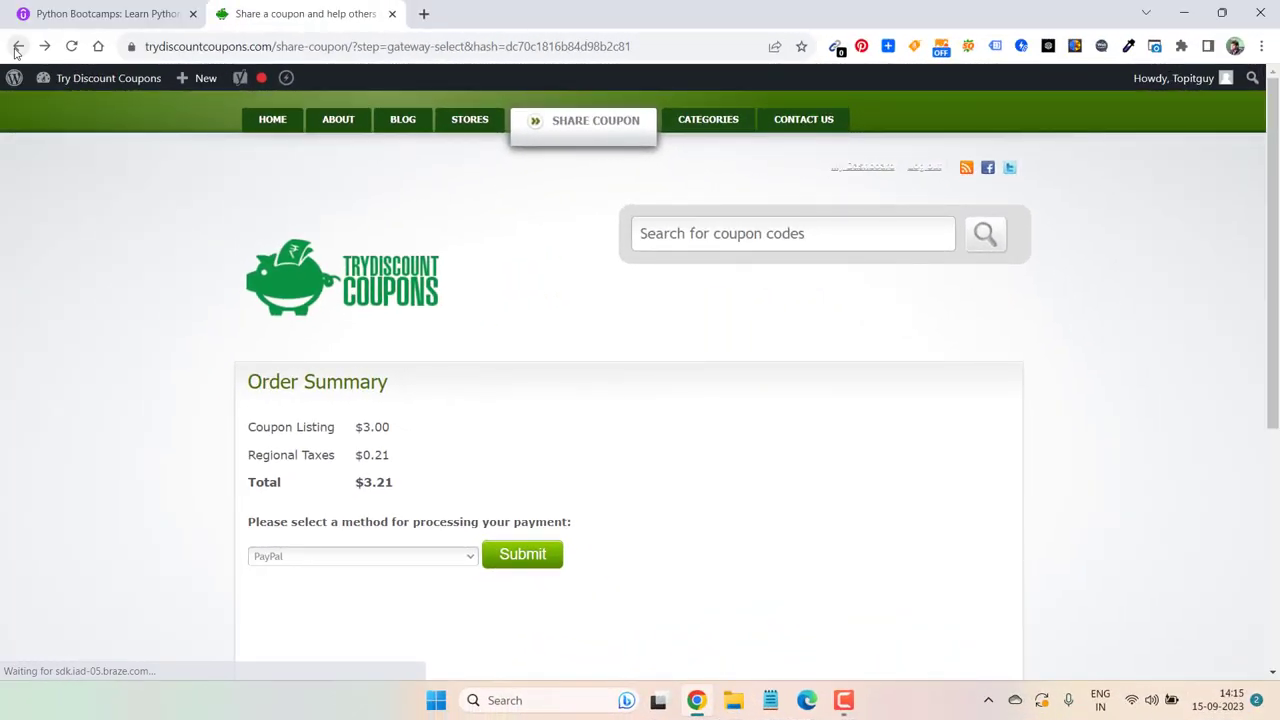